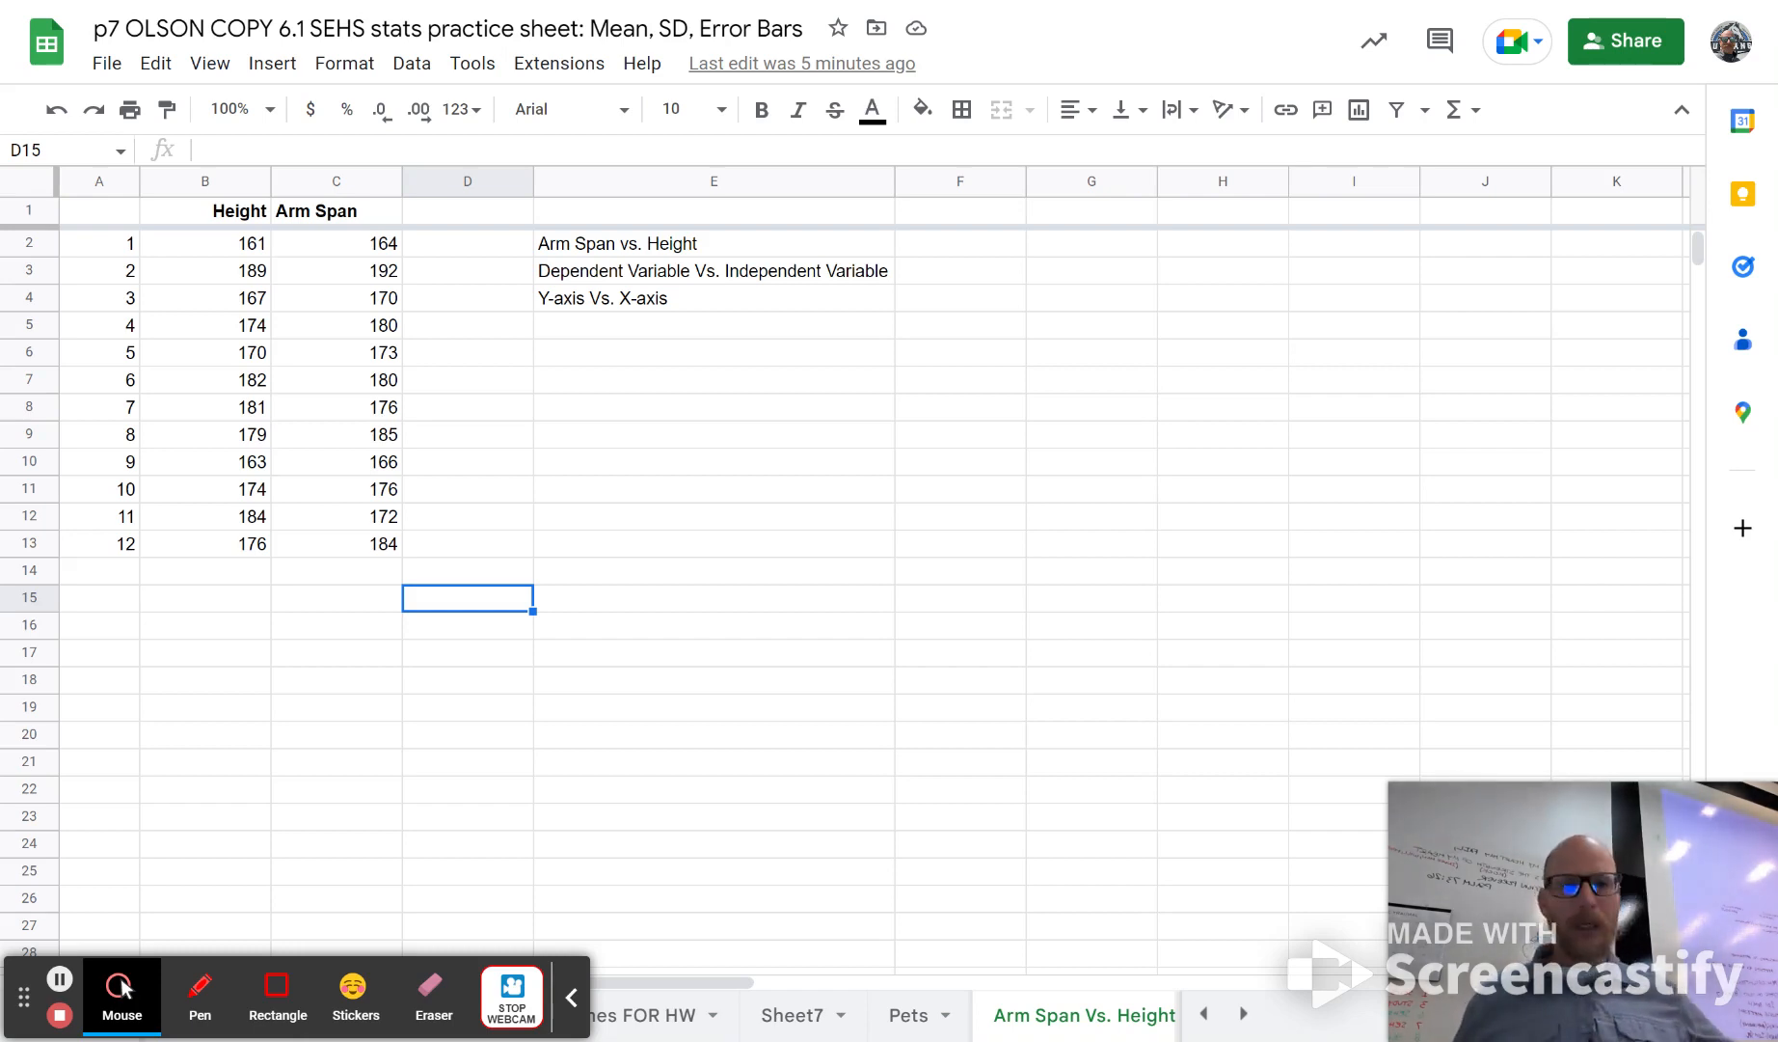
{"action": "left_click", "coordinate": [697, 443]}
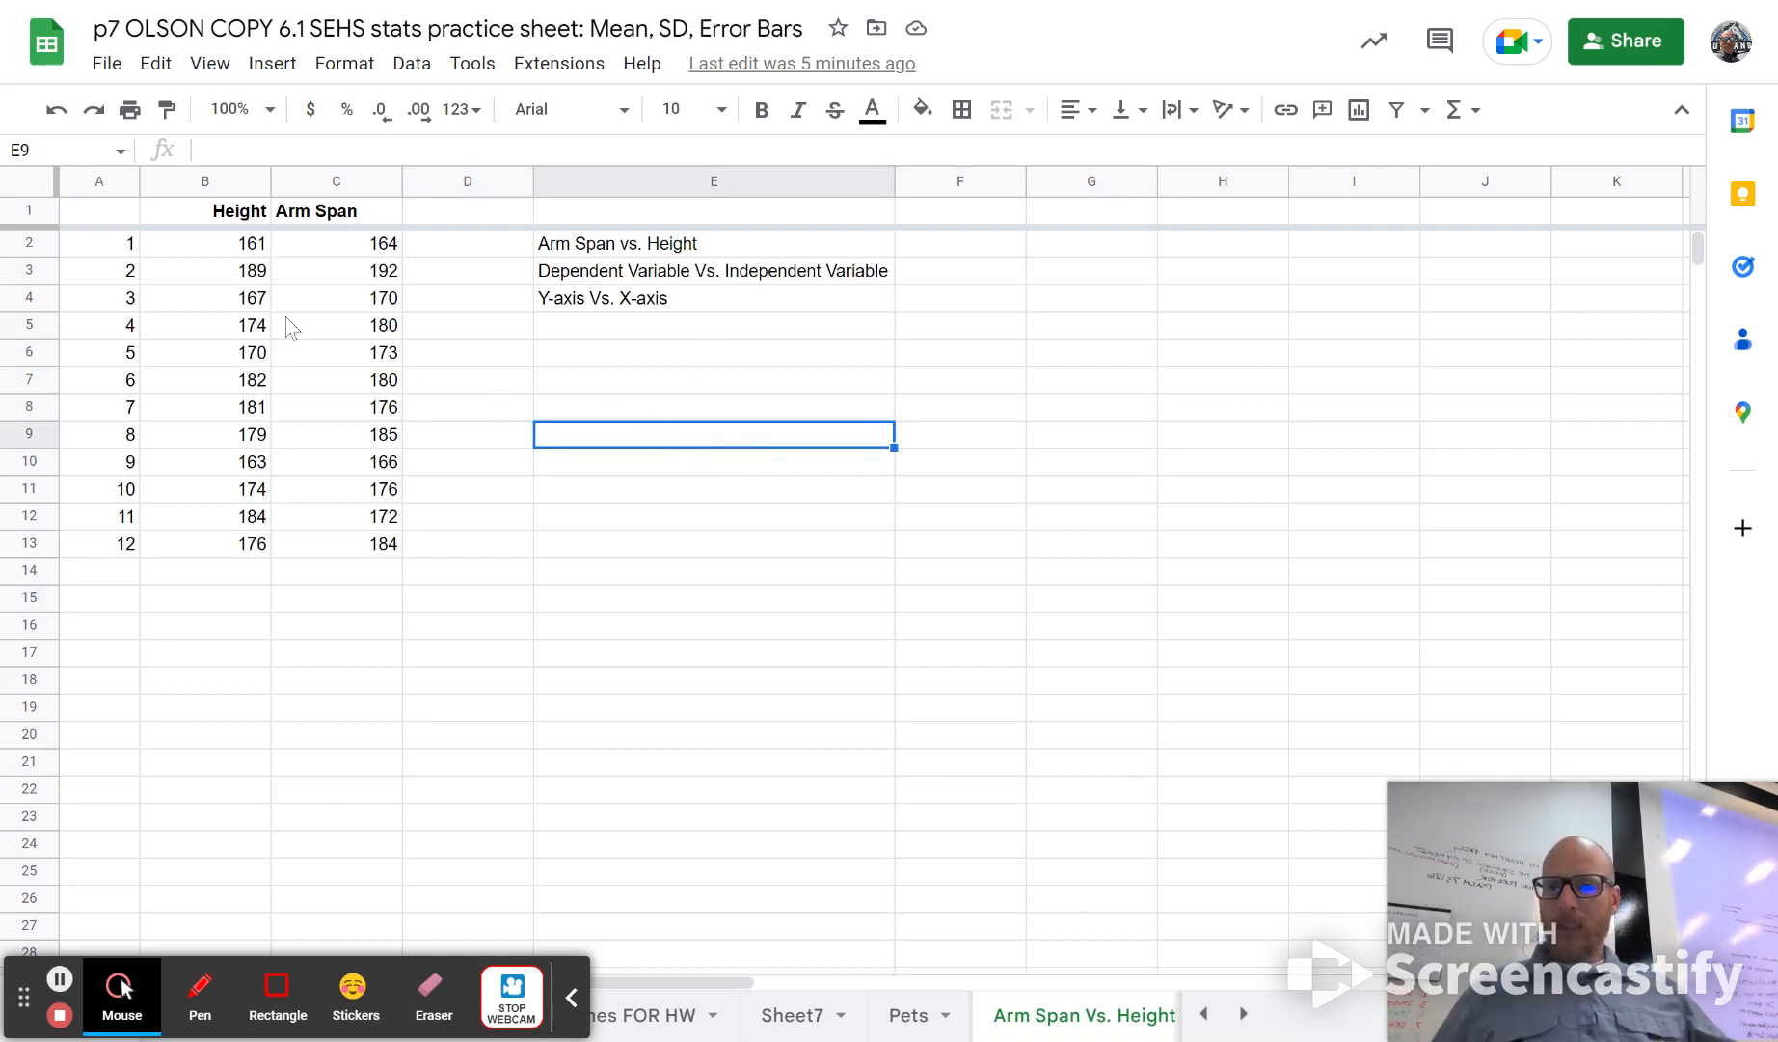
{"action": "left_click_drag", "start_coordinate": [205, 244], "coordinate": [352, 546]}
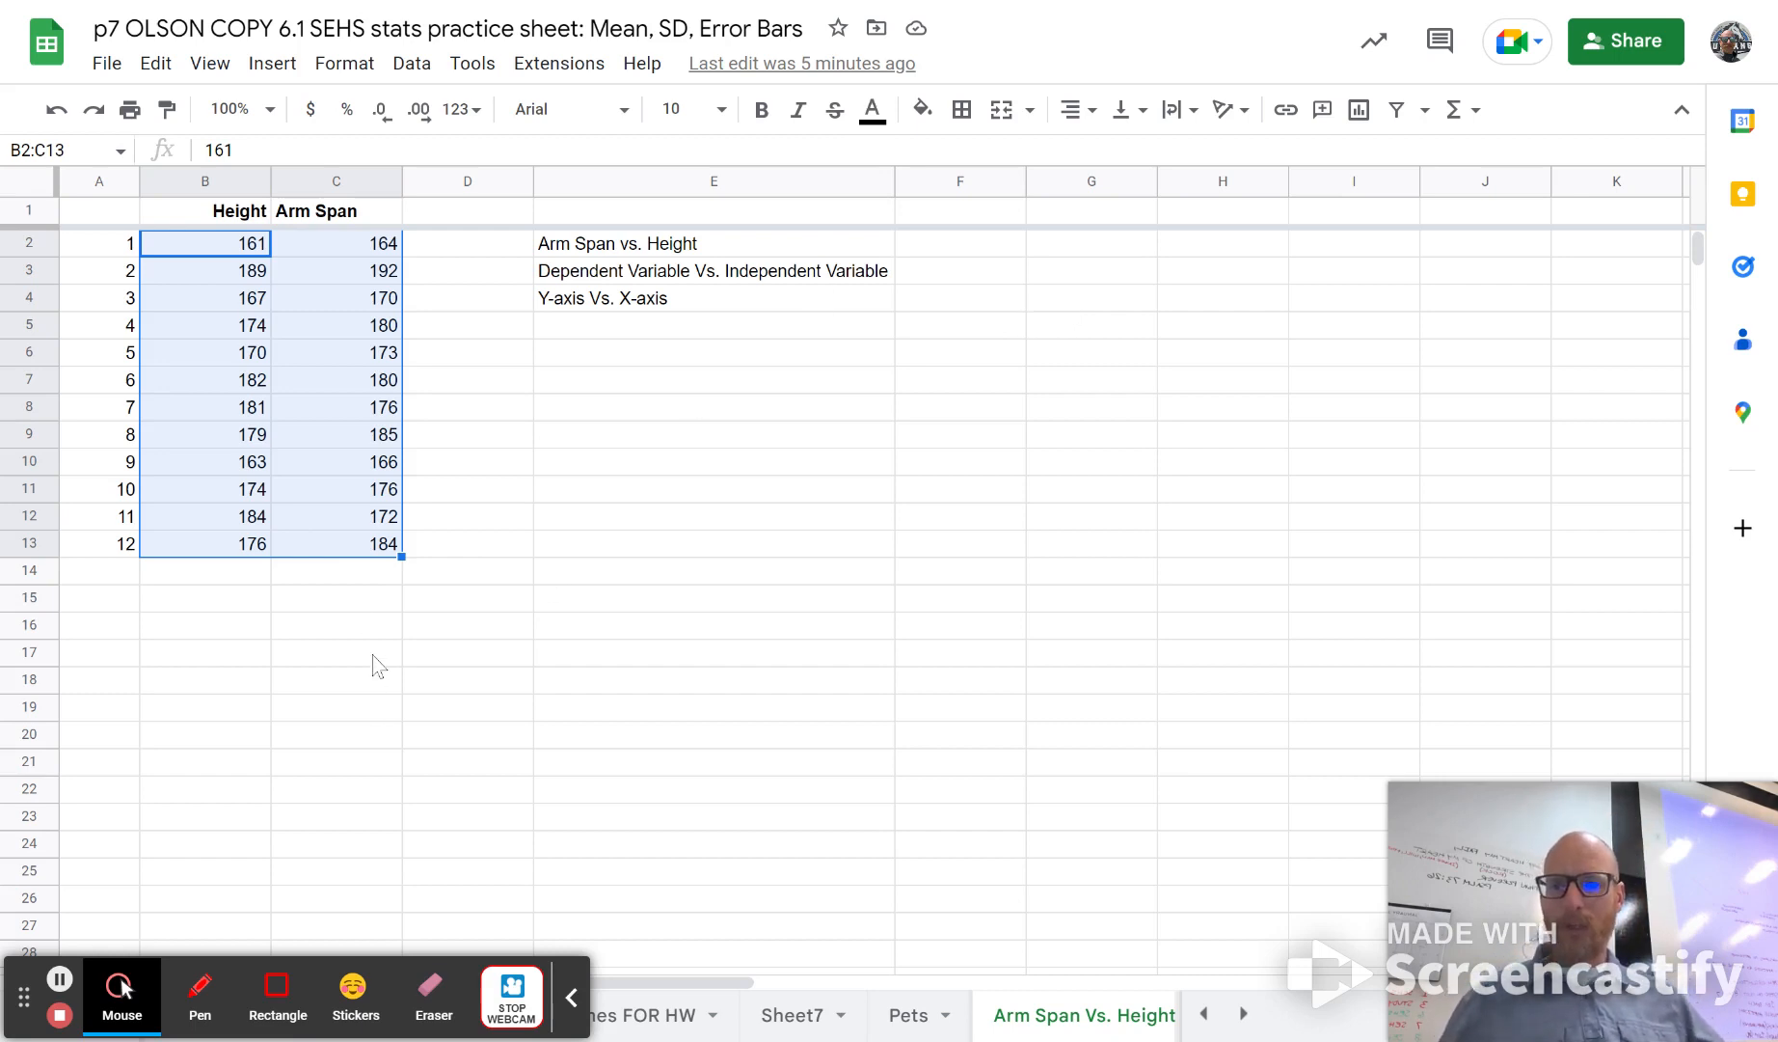
{"action": "left_click", "coordinate": [228, 183]}
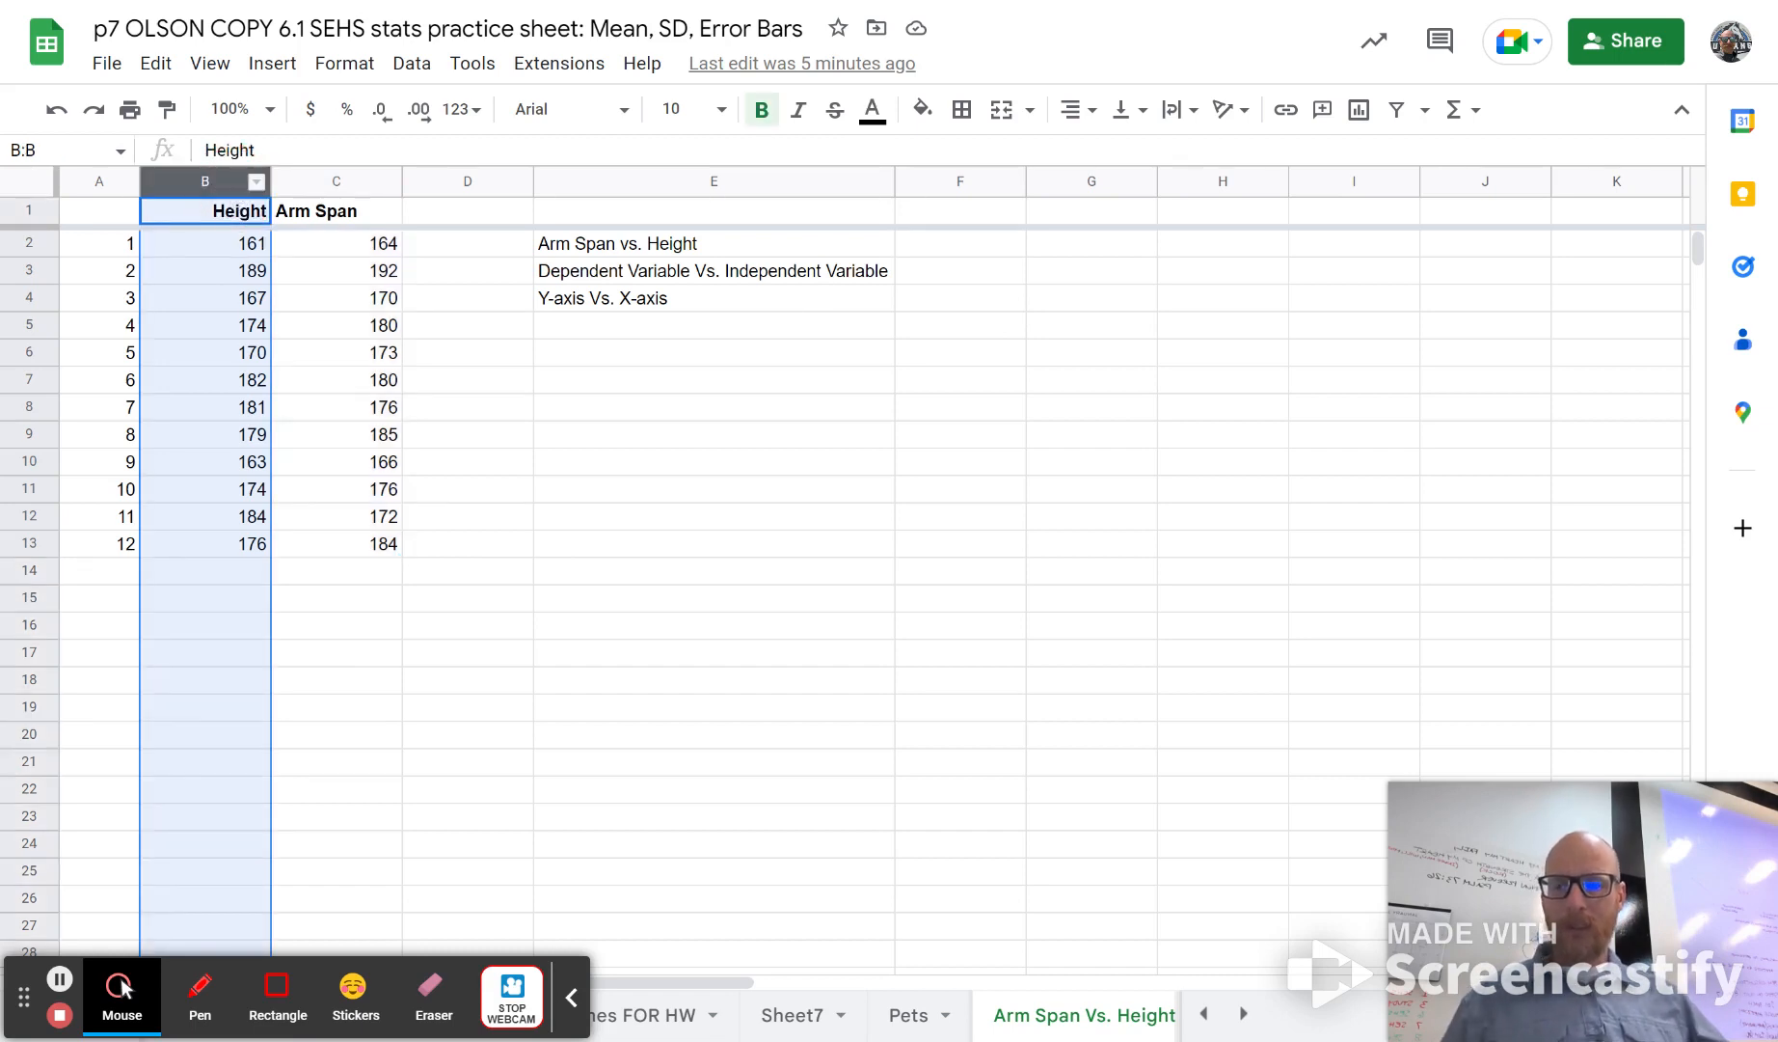
{"action": "left_click", "coordinate": [294, 181], "text": "ctrl"}
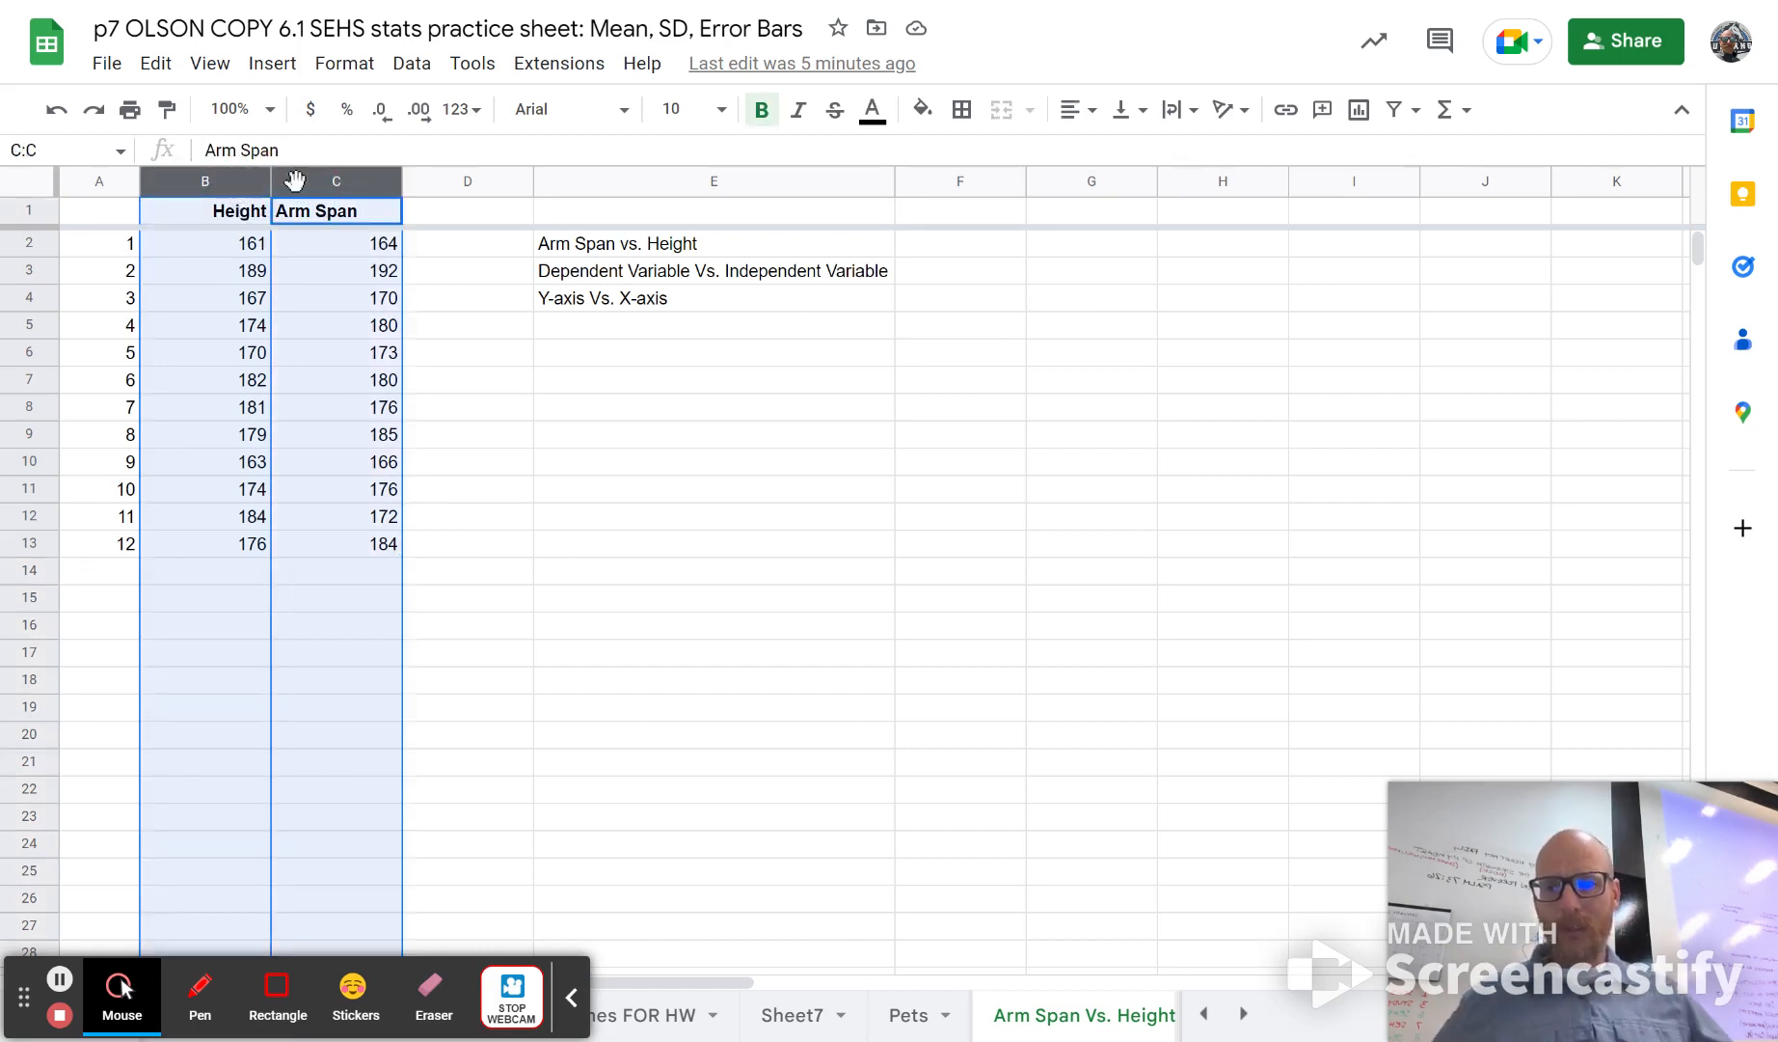
{"action": "left_click", "coordinate": [456, 409]}
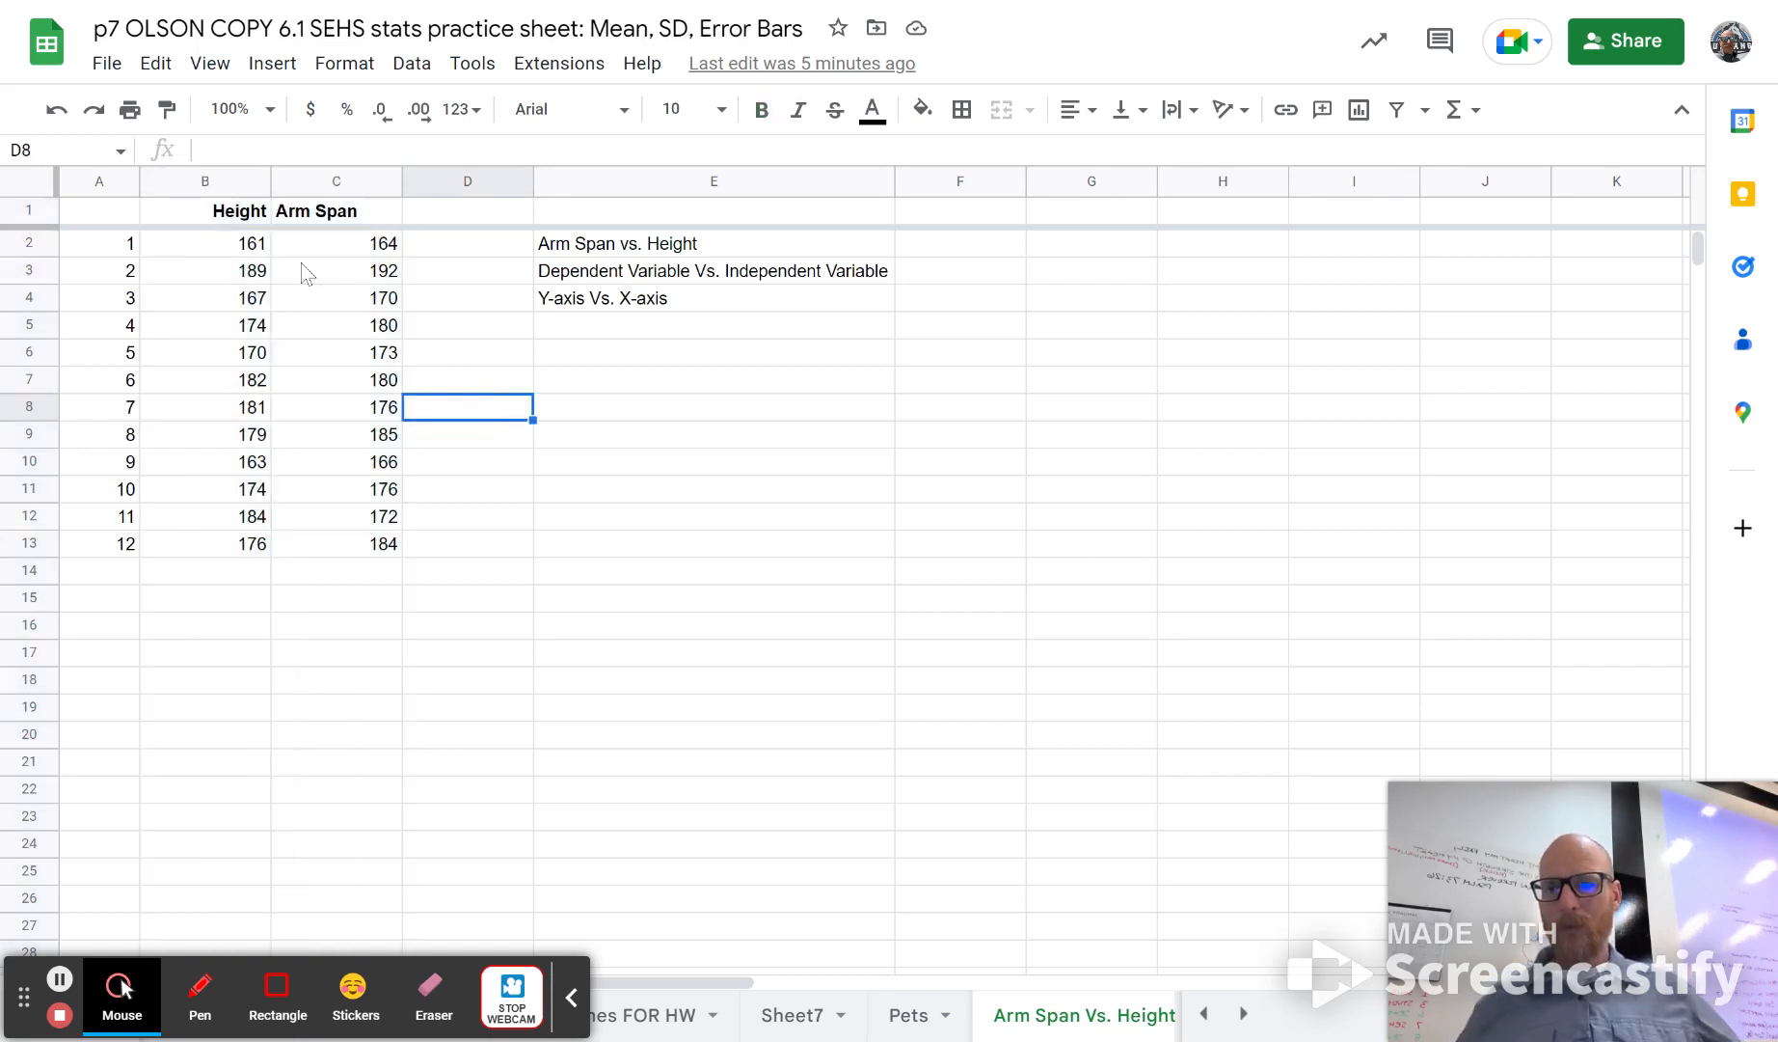
Step: Insert a chart from the whole Height and Arm Span columns, B and C
{"action": "left_click", "coordinate": [224, 185]}
{"action": "left_click_drag", "start_coordinate": [224, 186], "coordinate": [309, 169]}
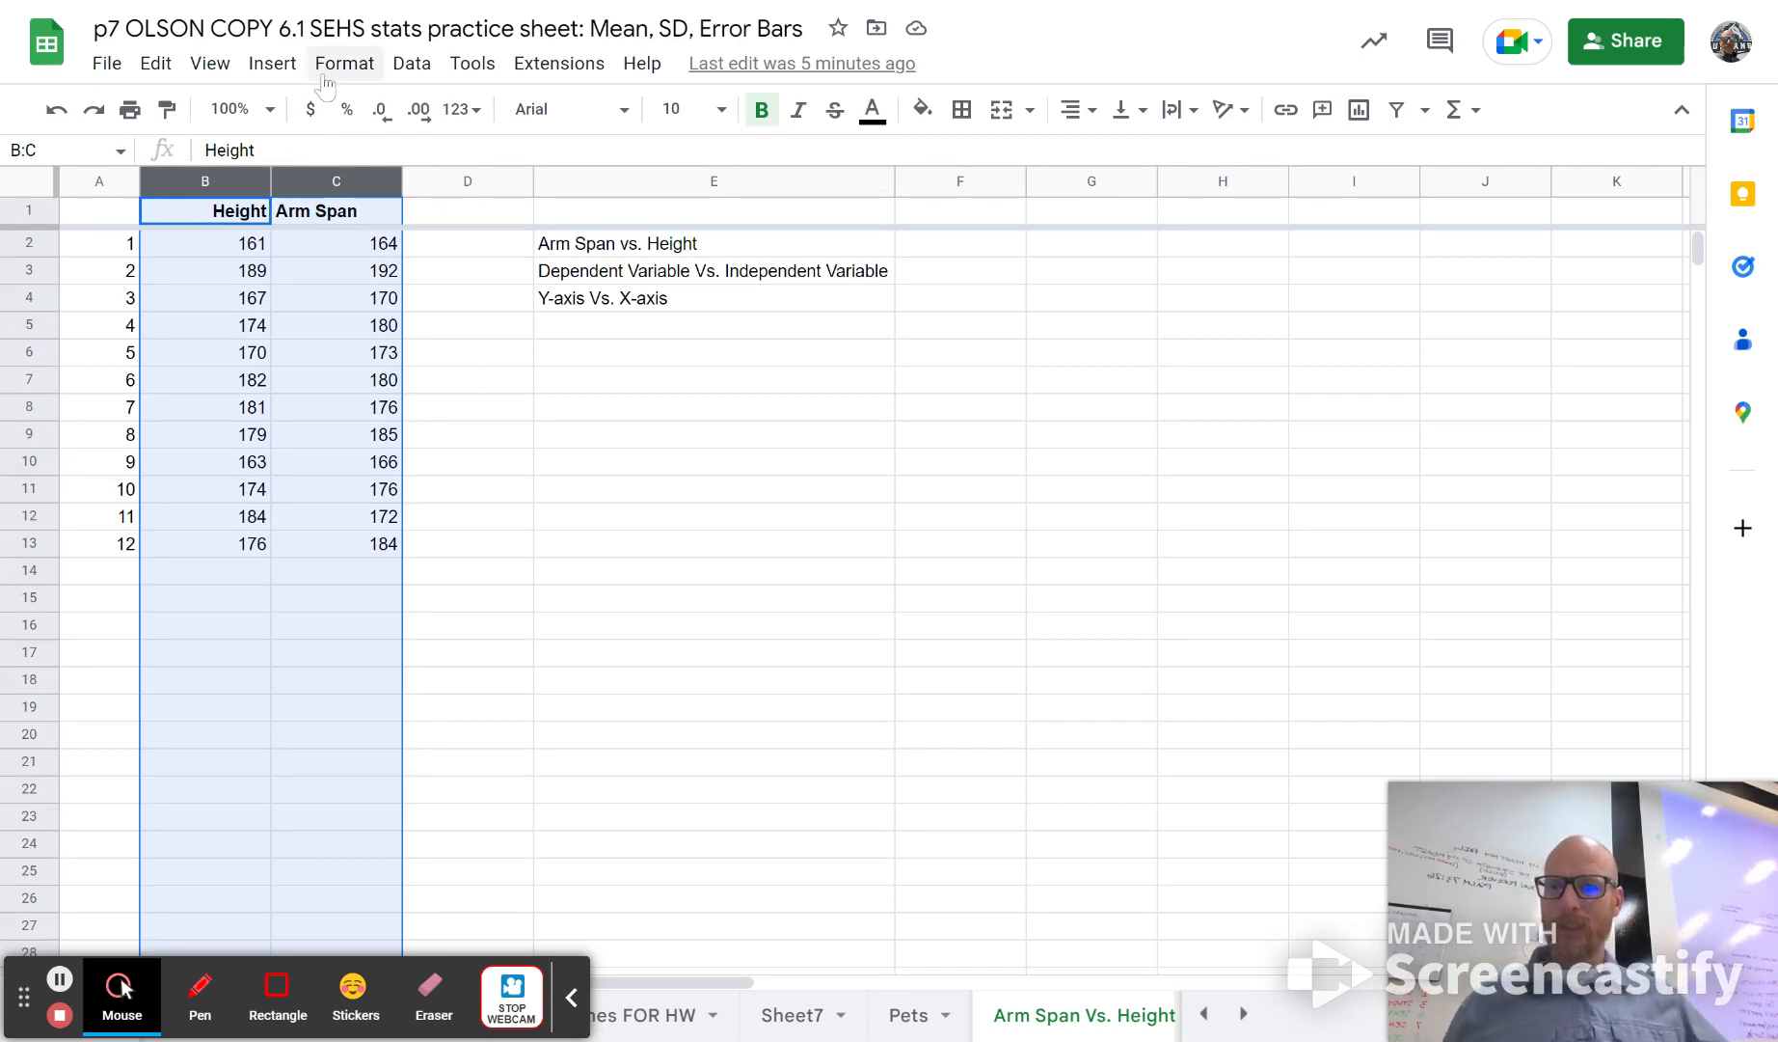
{"action": "left_click", "coordinate": [269, 68]}
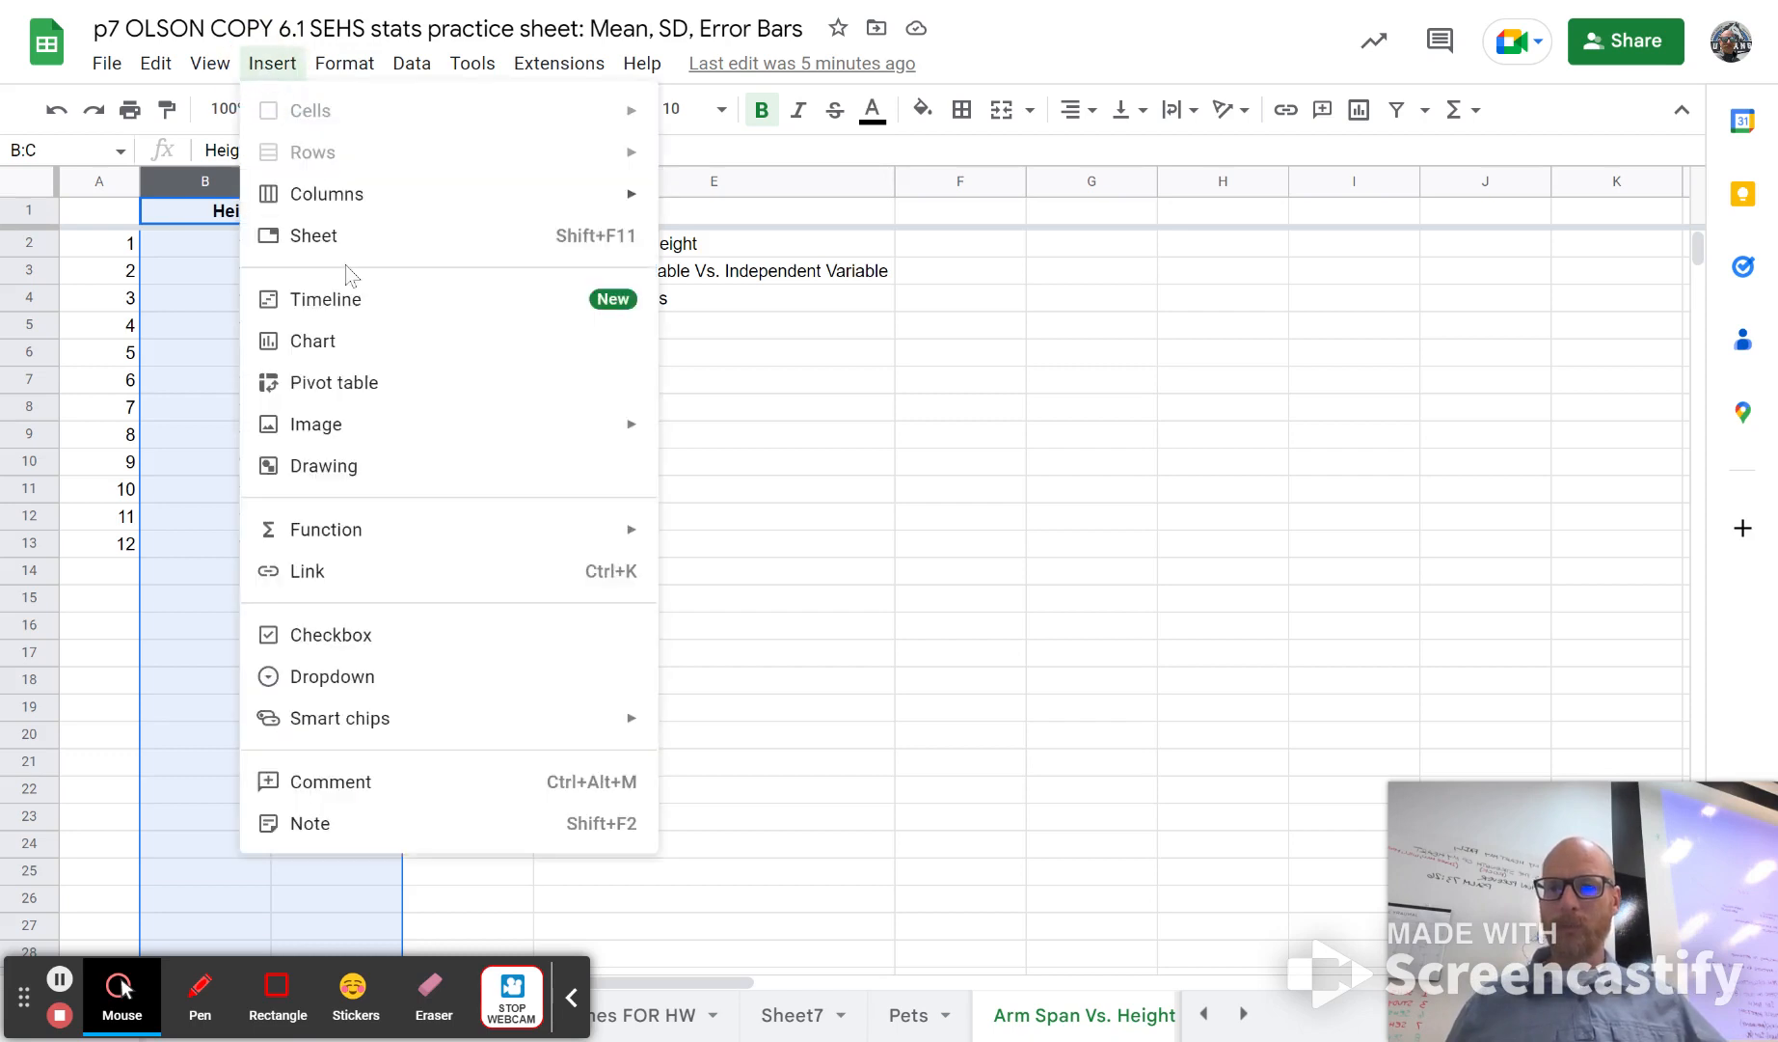
{"action": "left_click", "coordinate": [390, 349]}
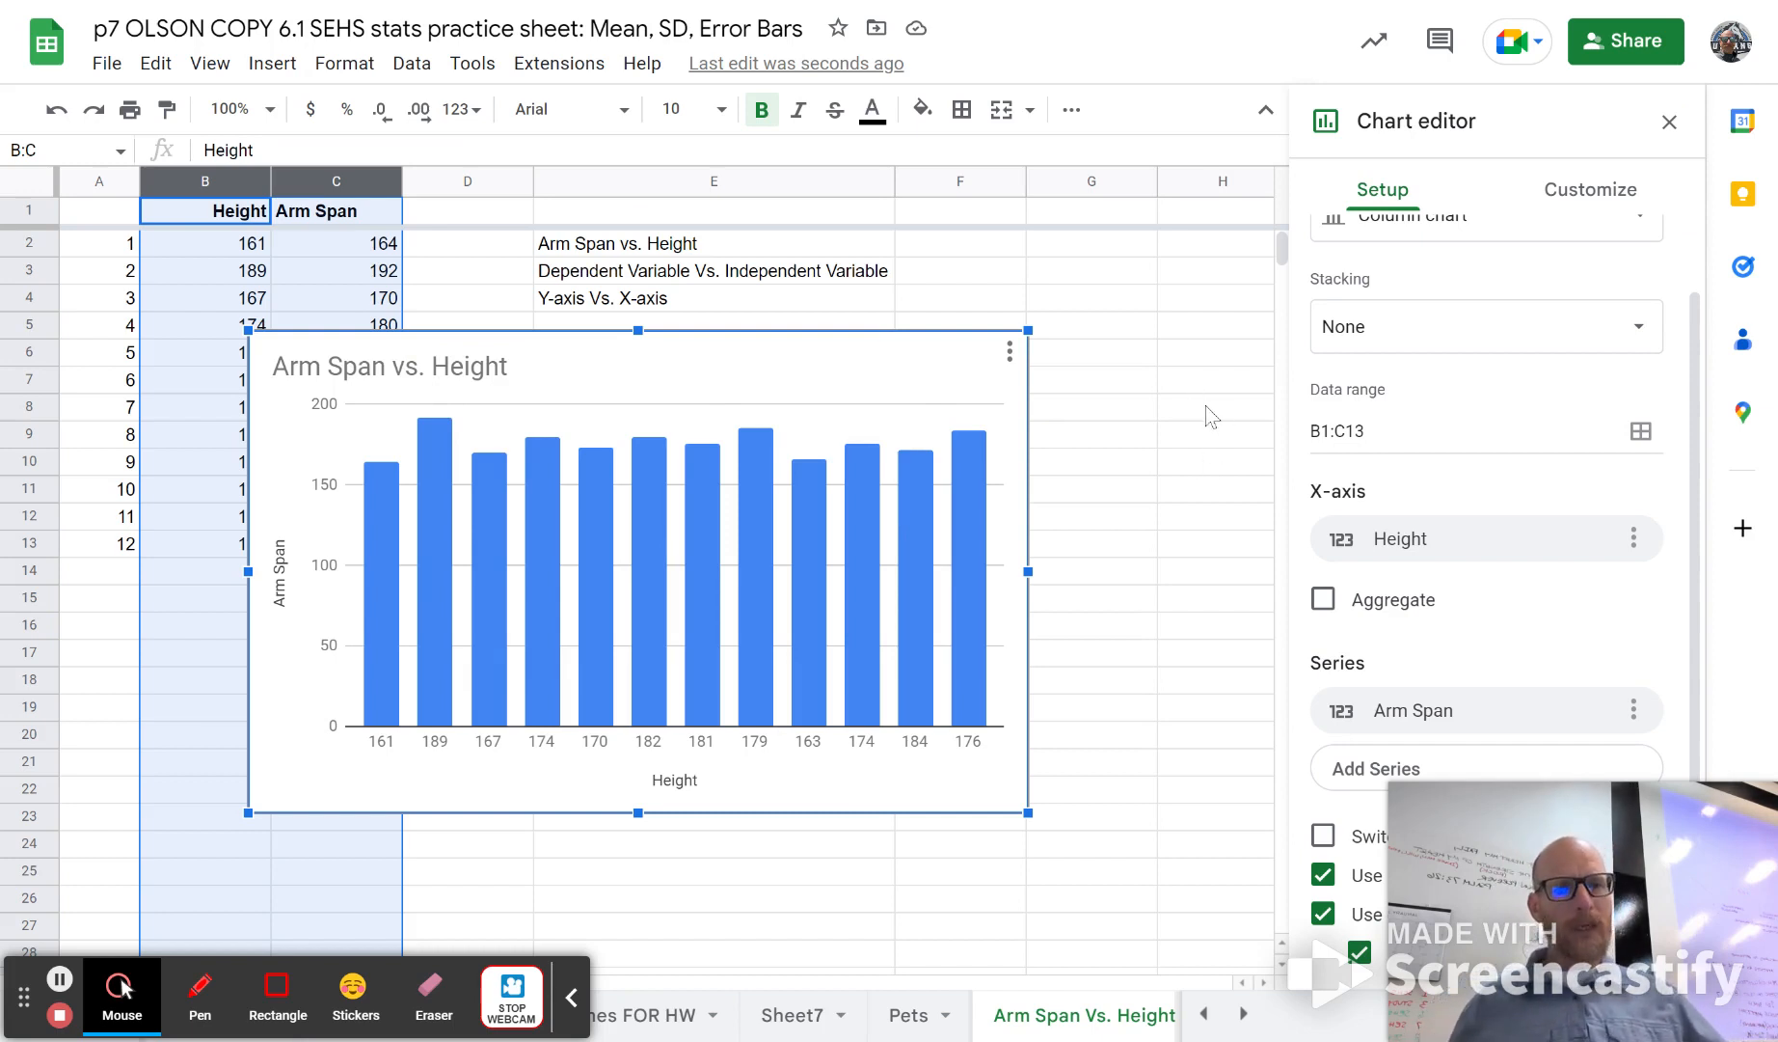
Step: Change the Arm Span vs. Height chart from a column chart to a scatter chart
{"action": "scroll", "coordinate": [1393, 365], "scroll_direction": "up", "scroll_amount": 1}
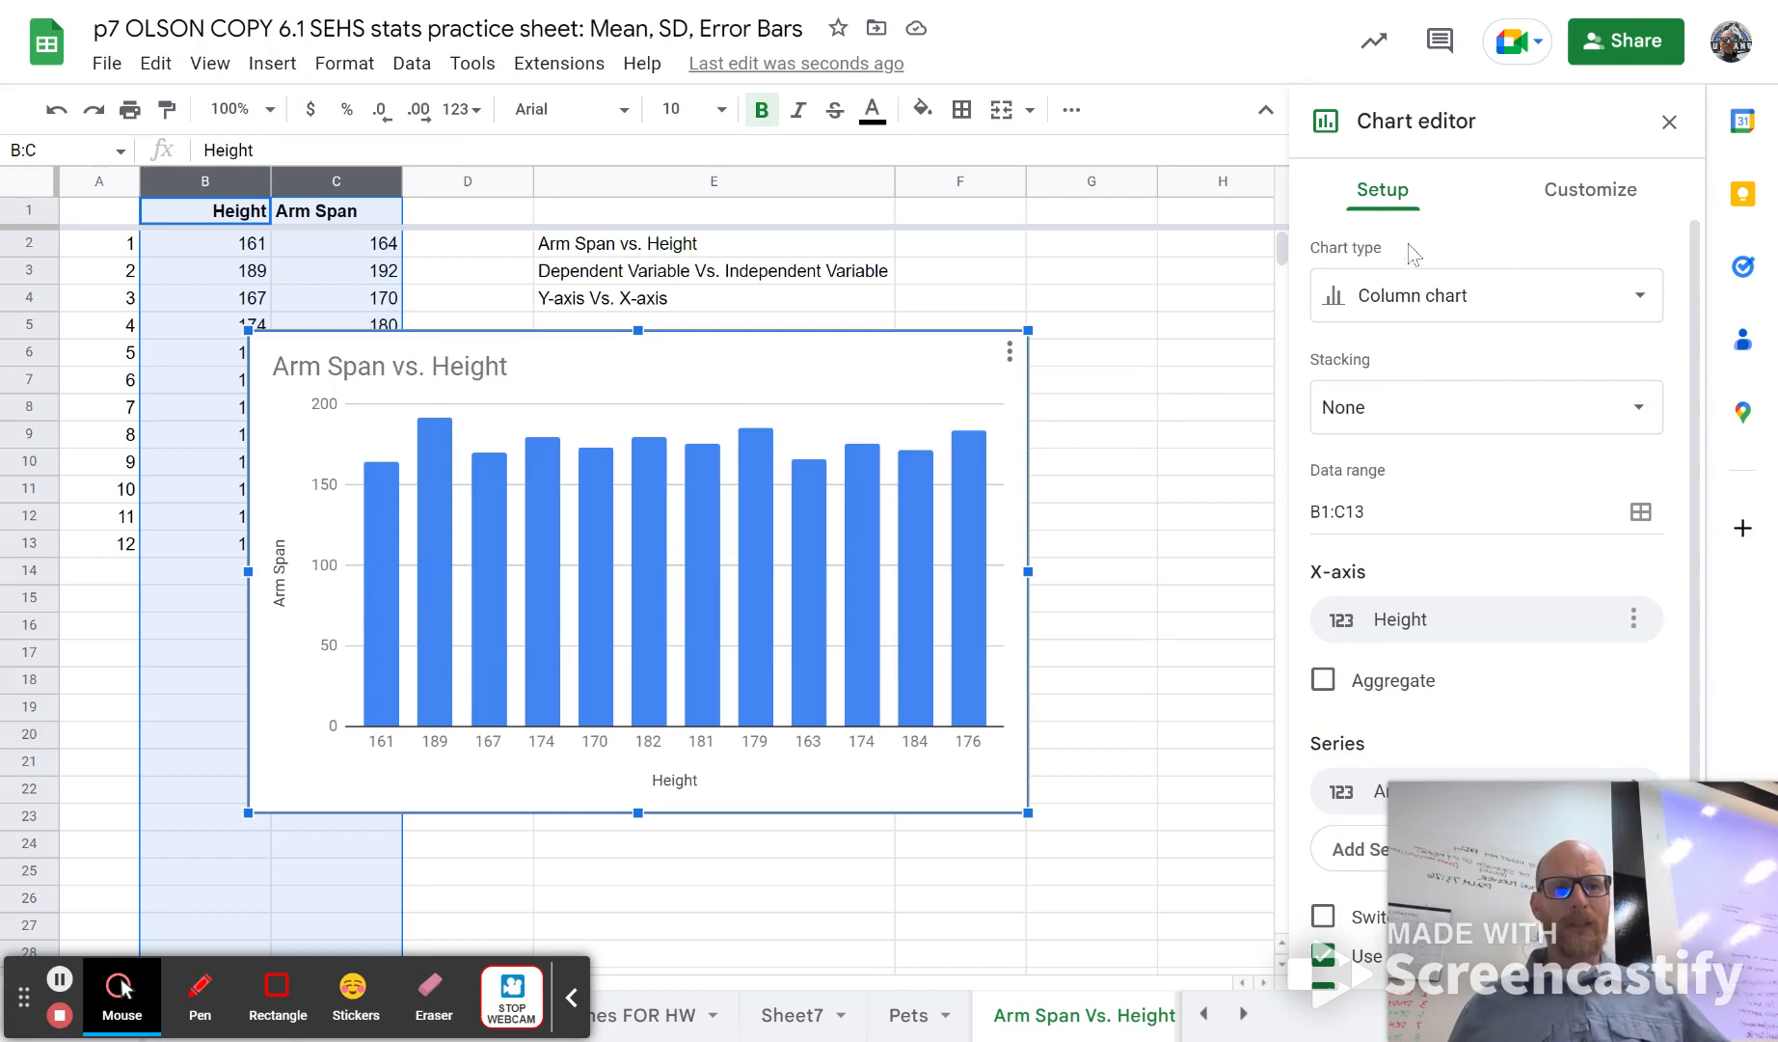
{"action": "left_click", "coordinate": [1429, 299]}
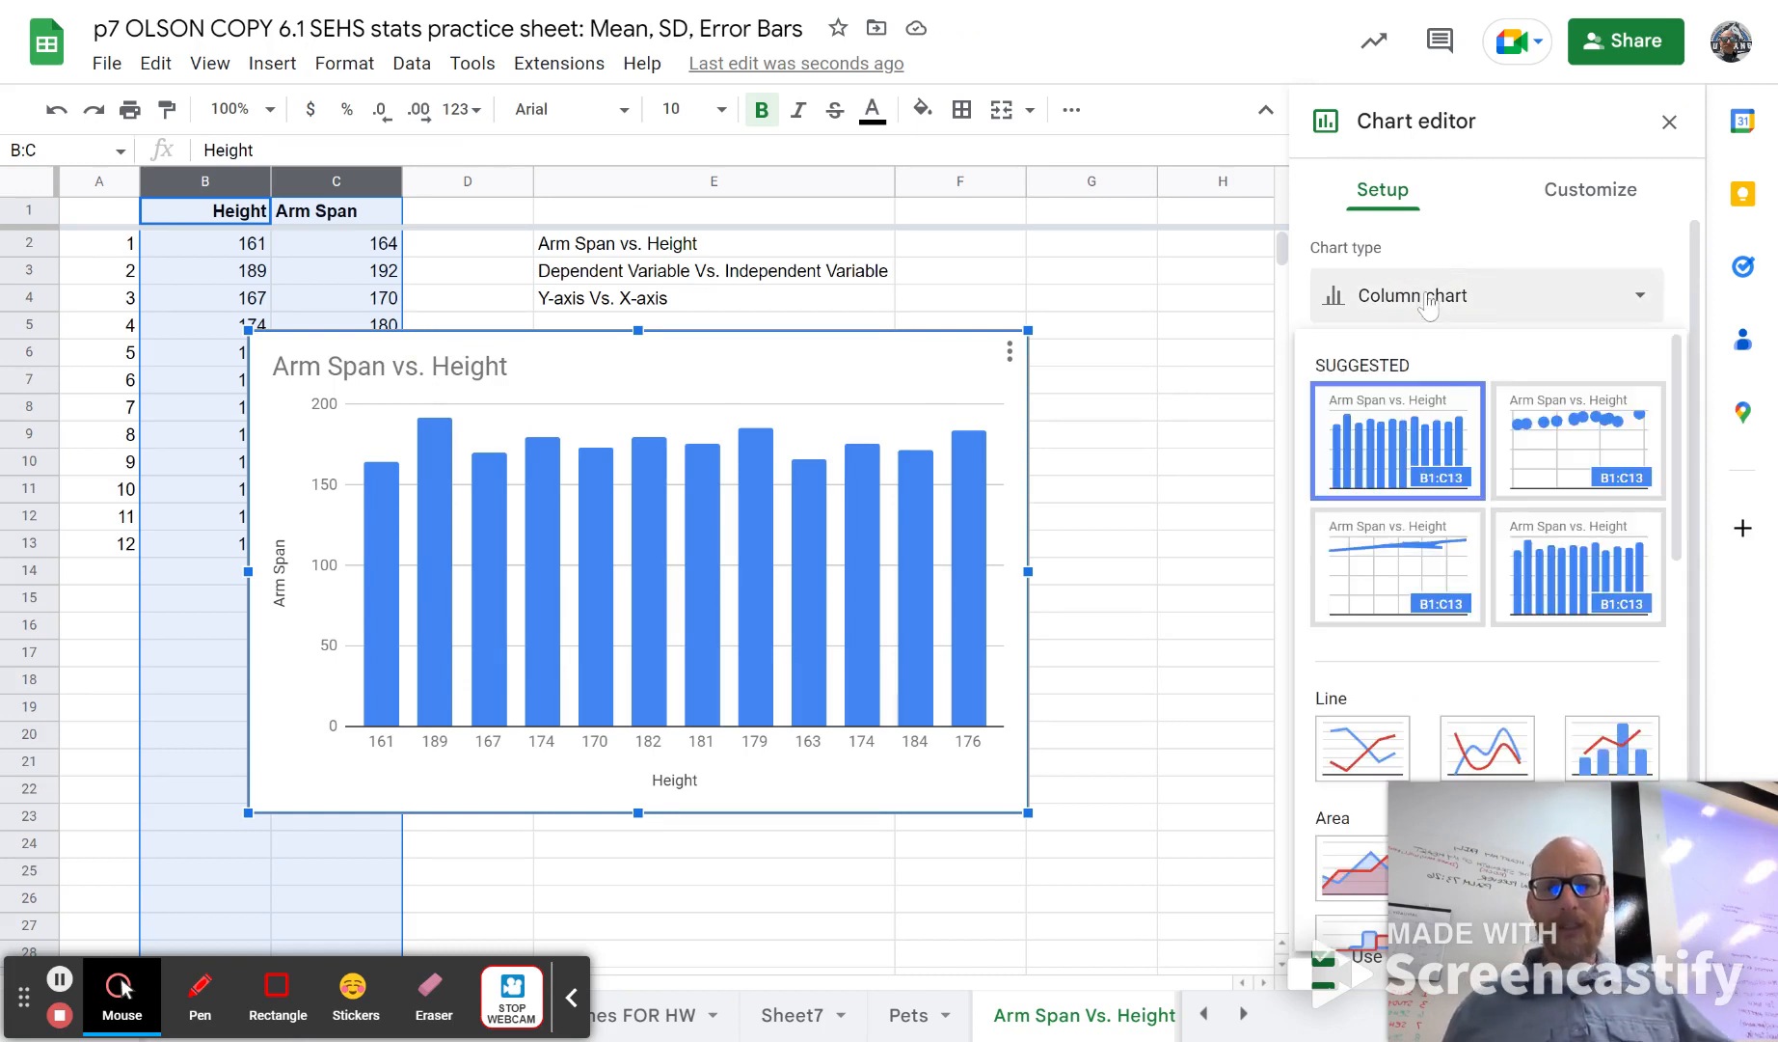
{"action": "left_click", "coordinate": [1609, 461]}
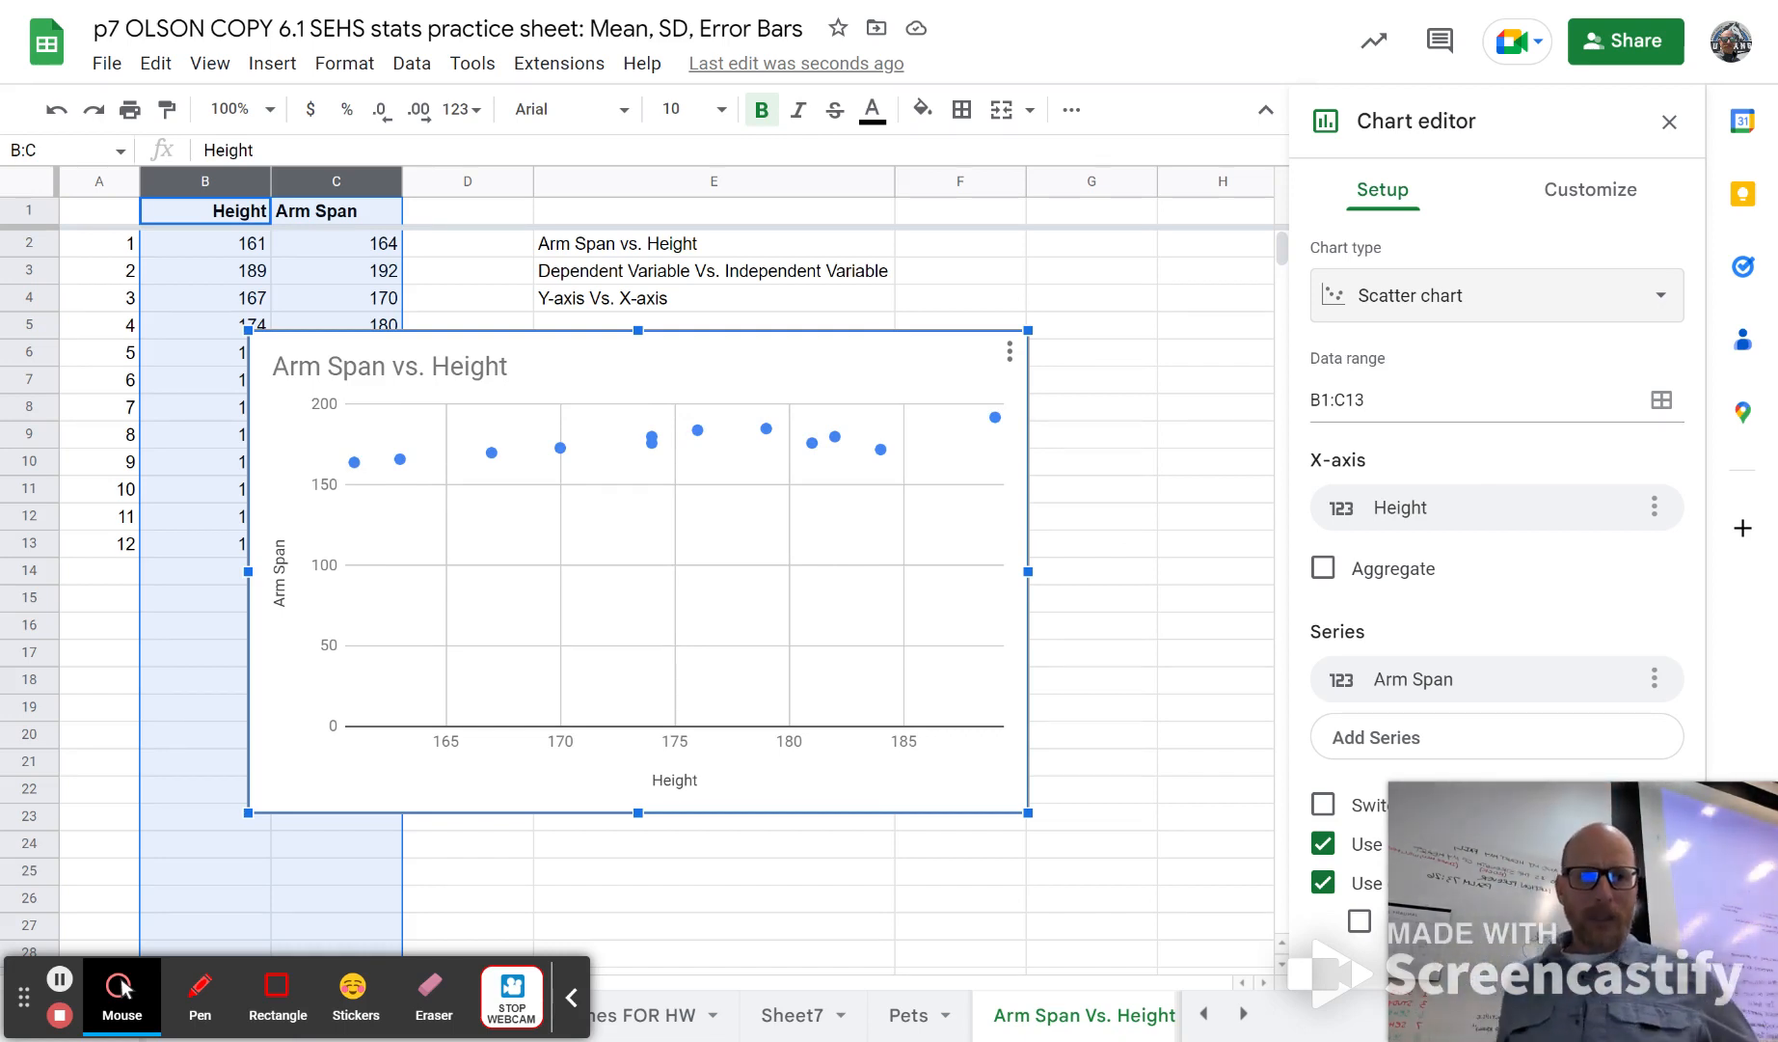
Step: Set the minimum of the scatter chart's vertical axis to 150
{"action": "left_click", "coordinate": [1584, 203]}
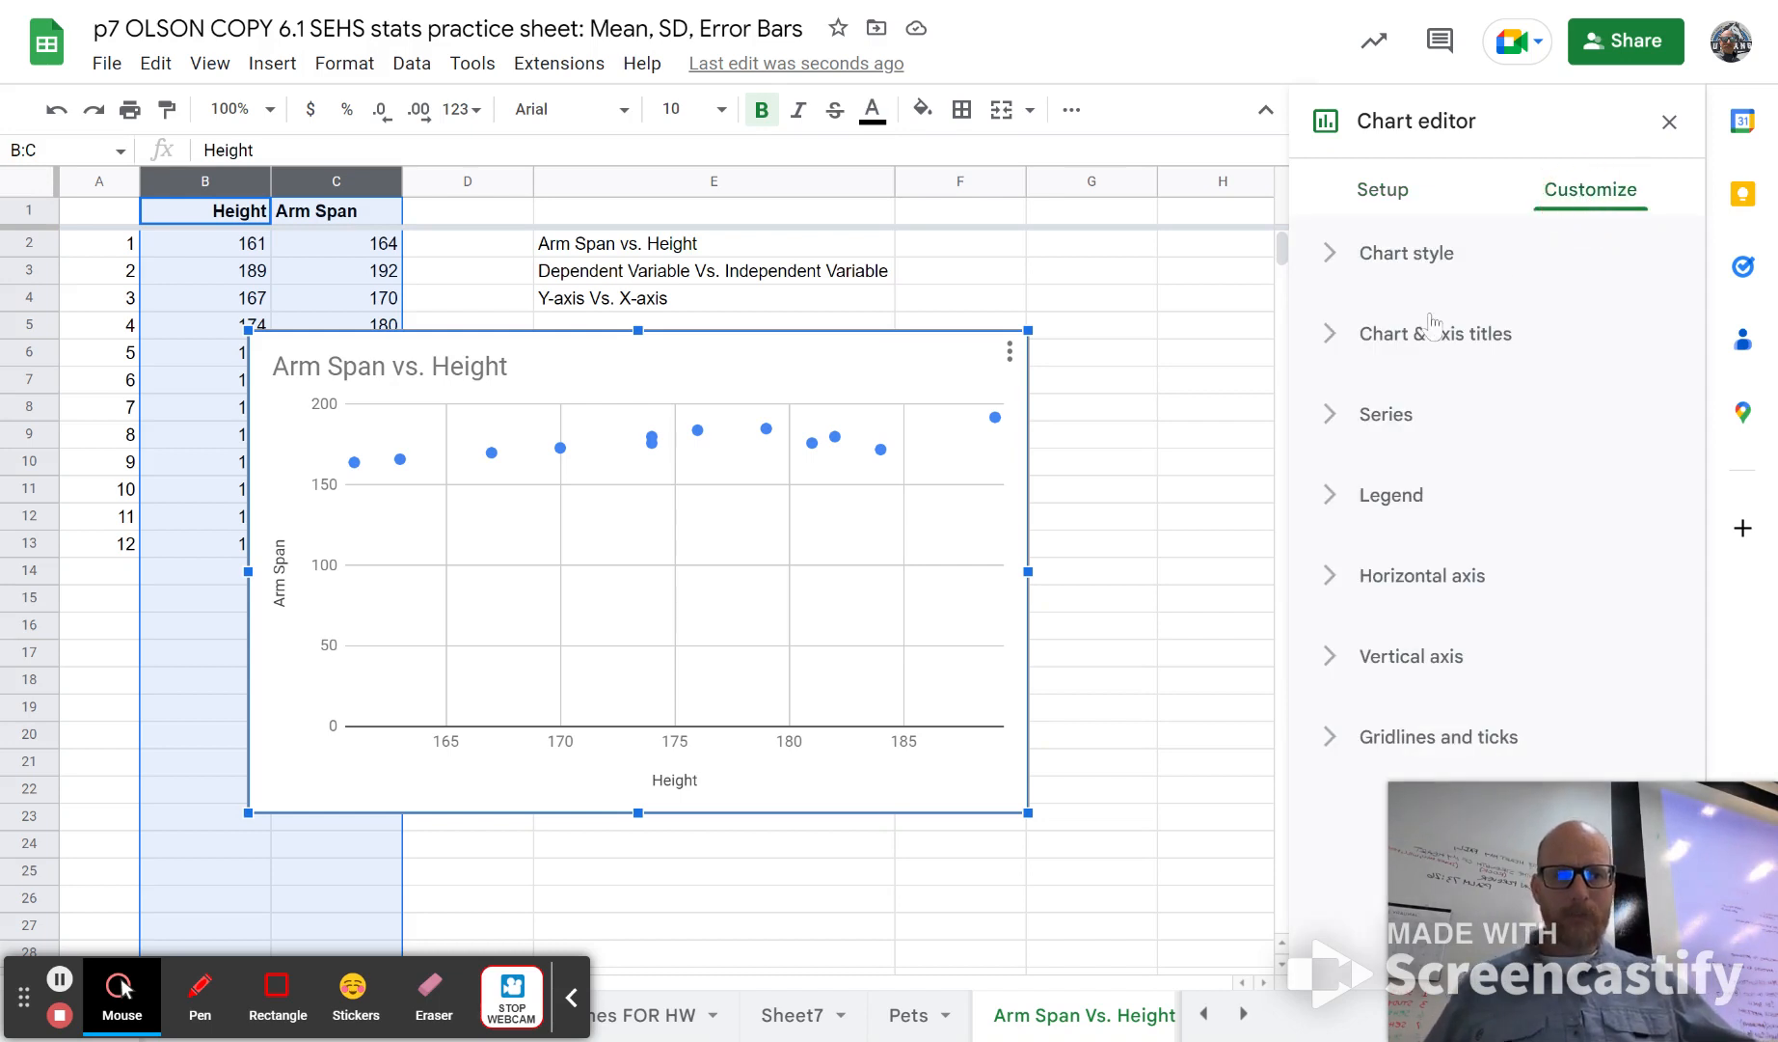
{"action": "left_click", "coordinate": [1389, 416]}
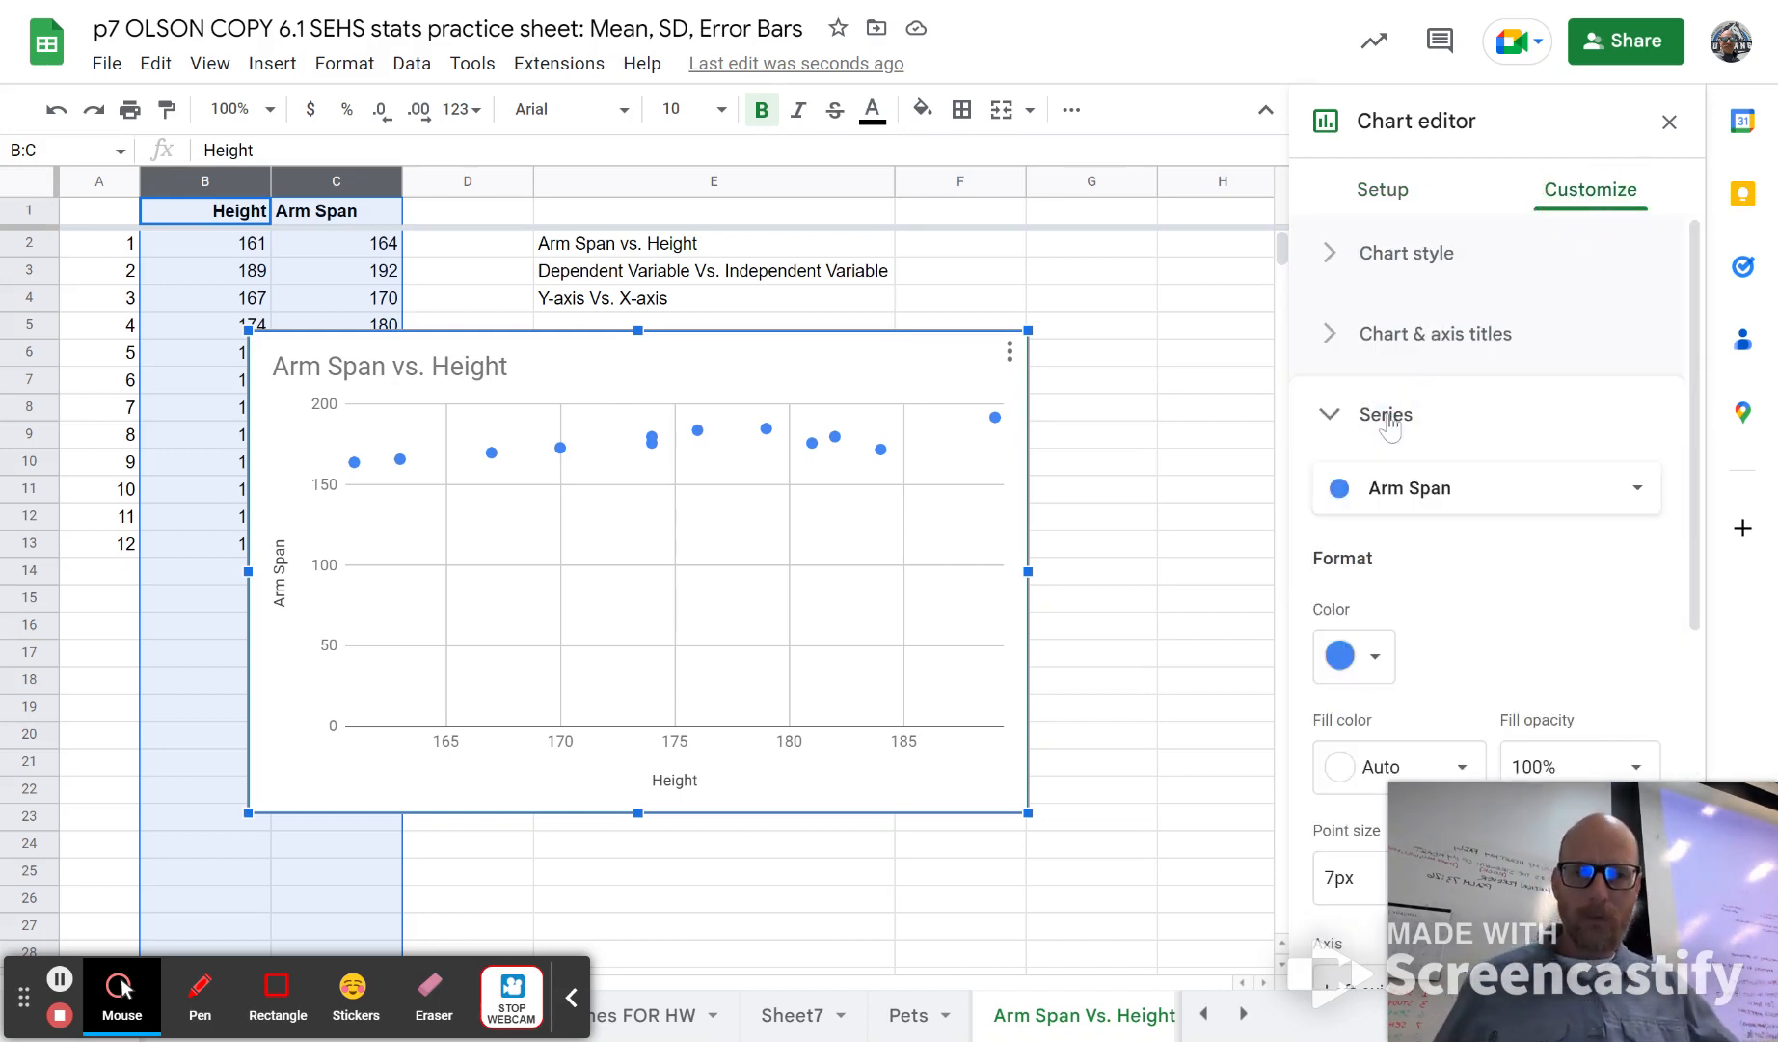
{"action": "scroll", "coordinate": [1502, 605], "scroll_direction": "down", "scroll_amount": 1}
{"action": "scroll", "coordinate": [1502, 605], "scroll_direction": "down", "scroll_amount": 4}
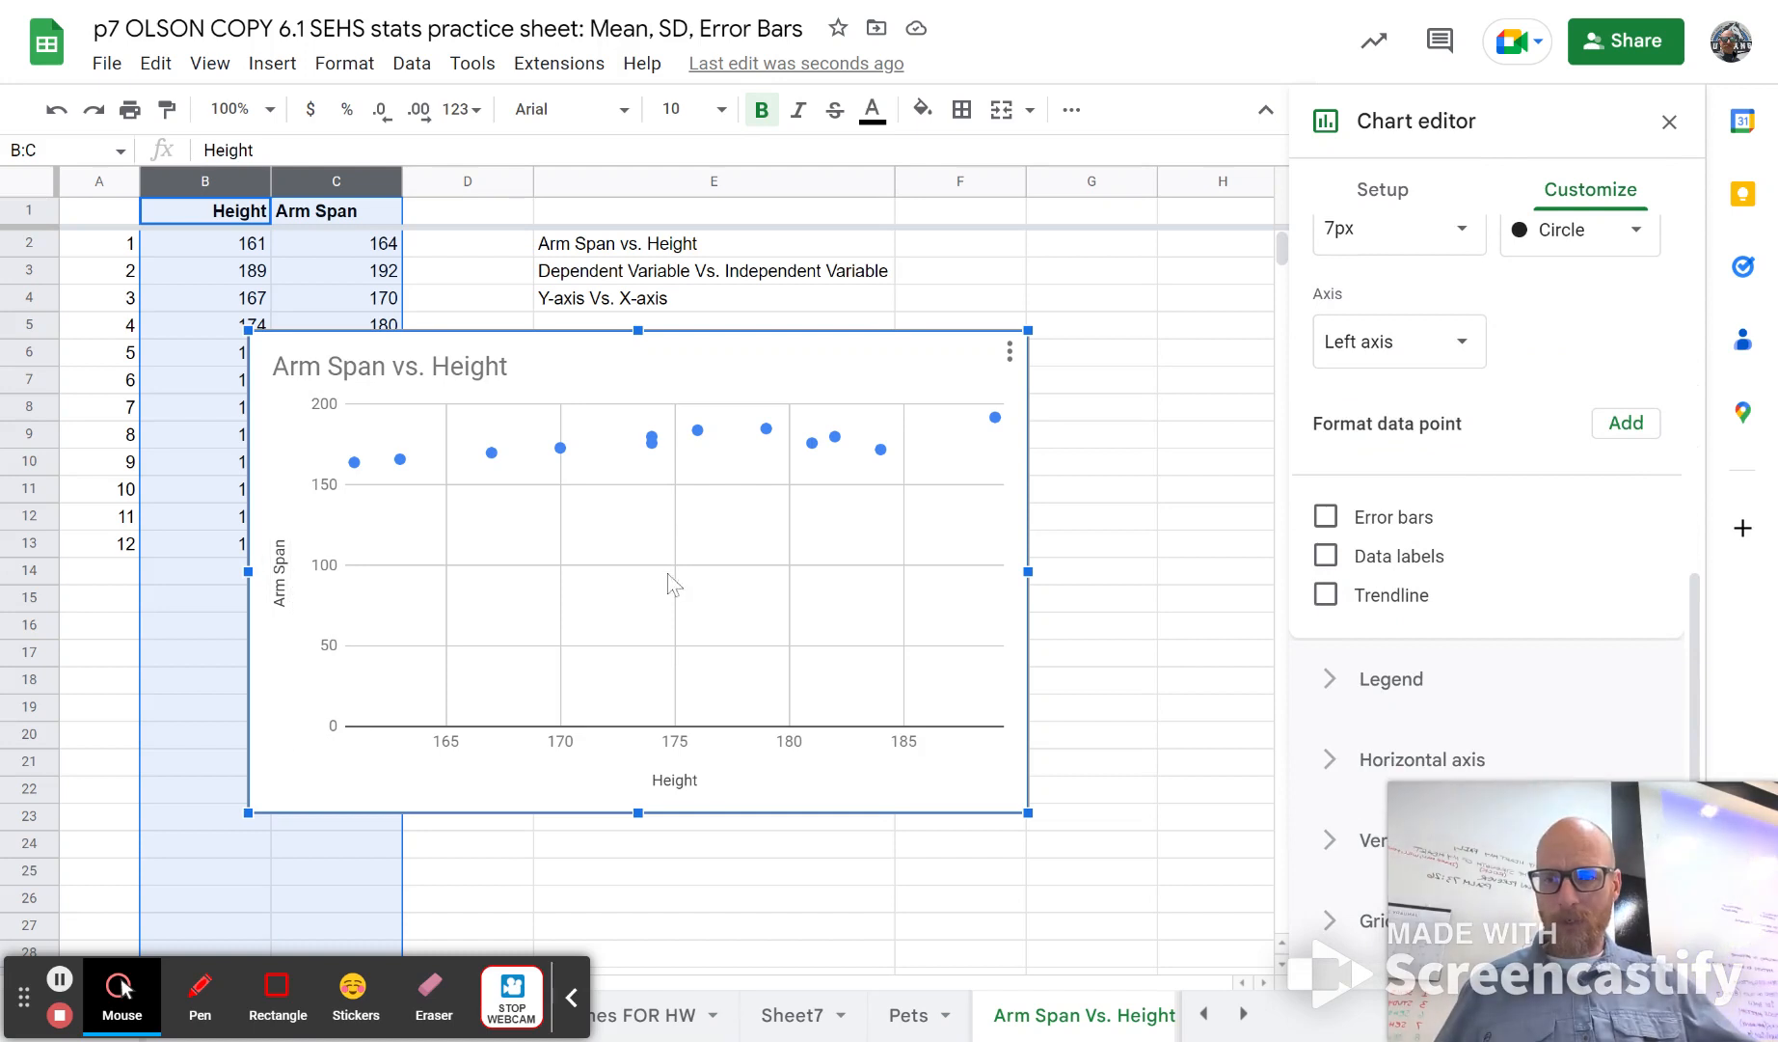
{"action": "left_click", "coordinate": [1365, 839]}
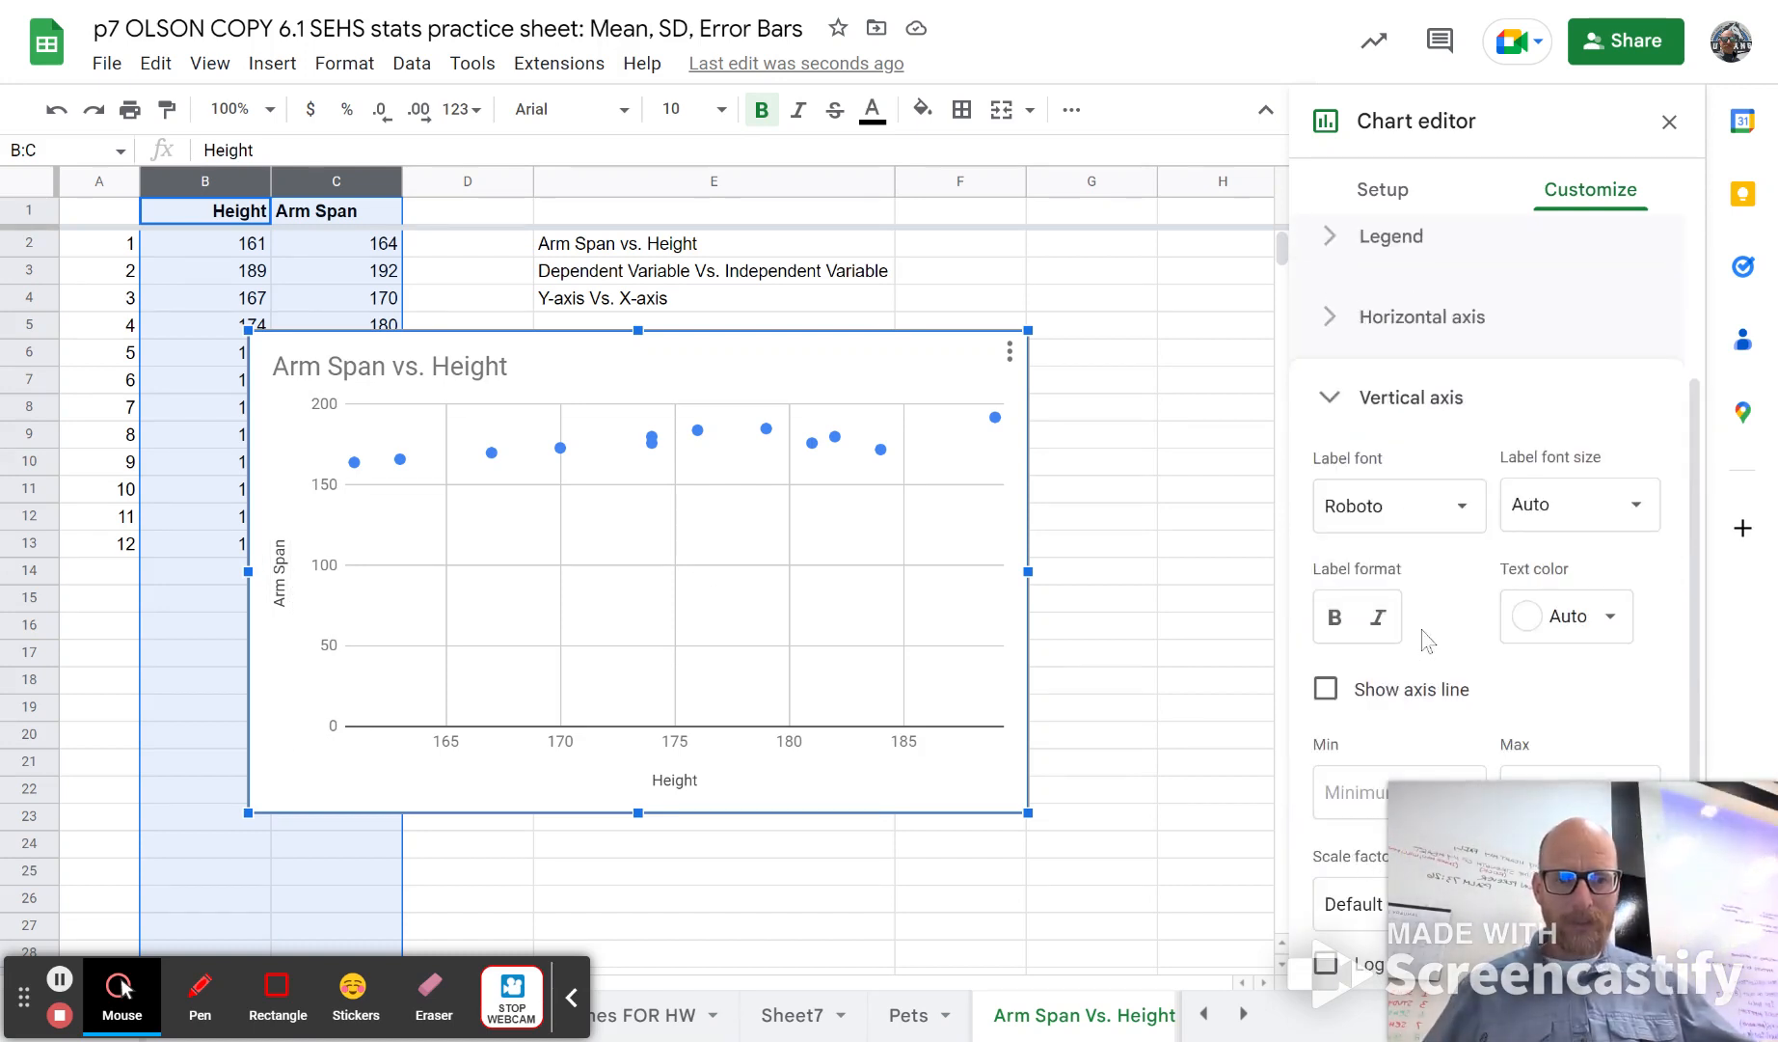
{"action": "scroll", "coordinate": [1425, 640], "scroll_direction": "down", "scroll_amount": 2}
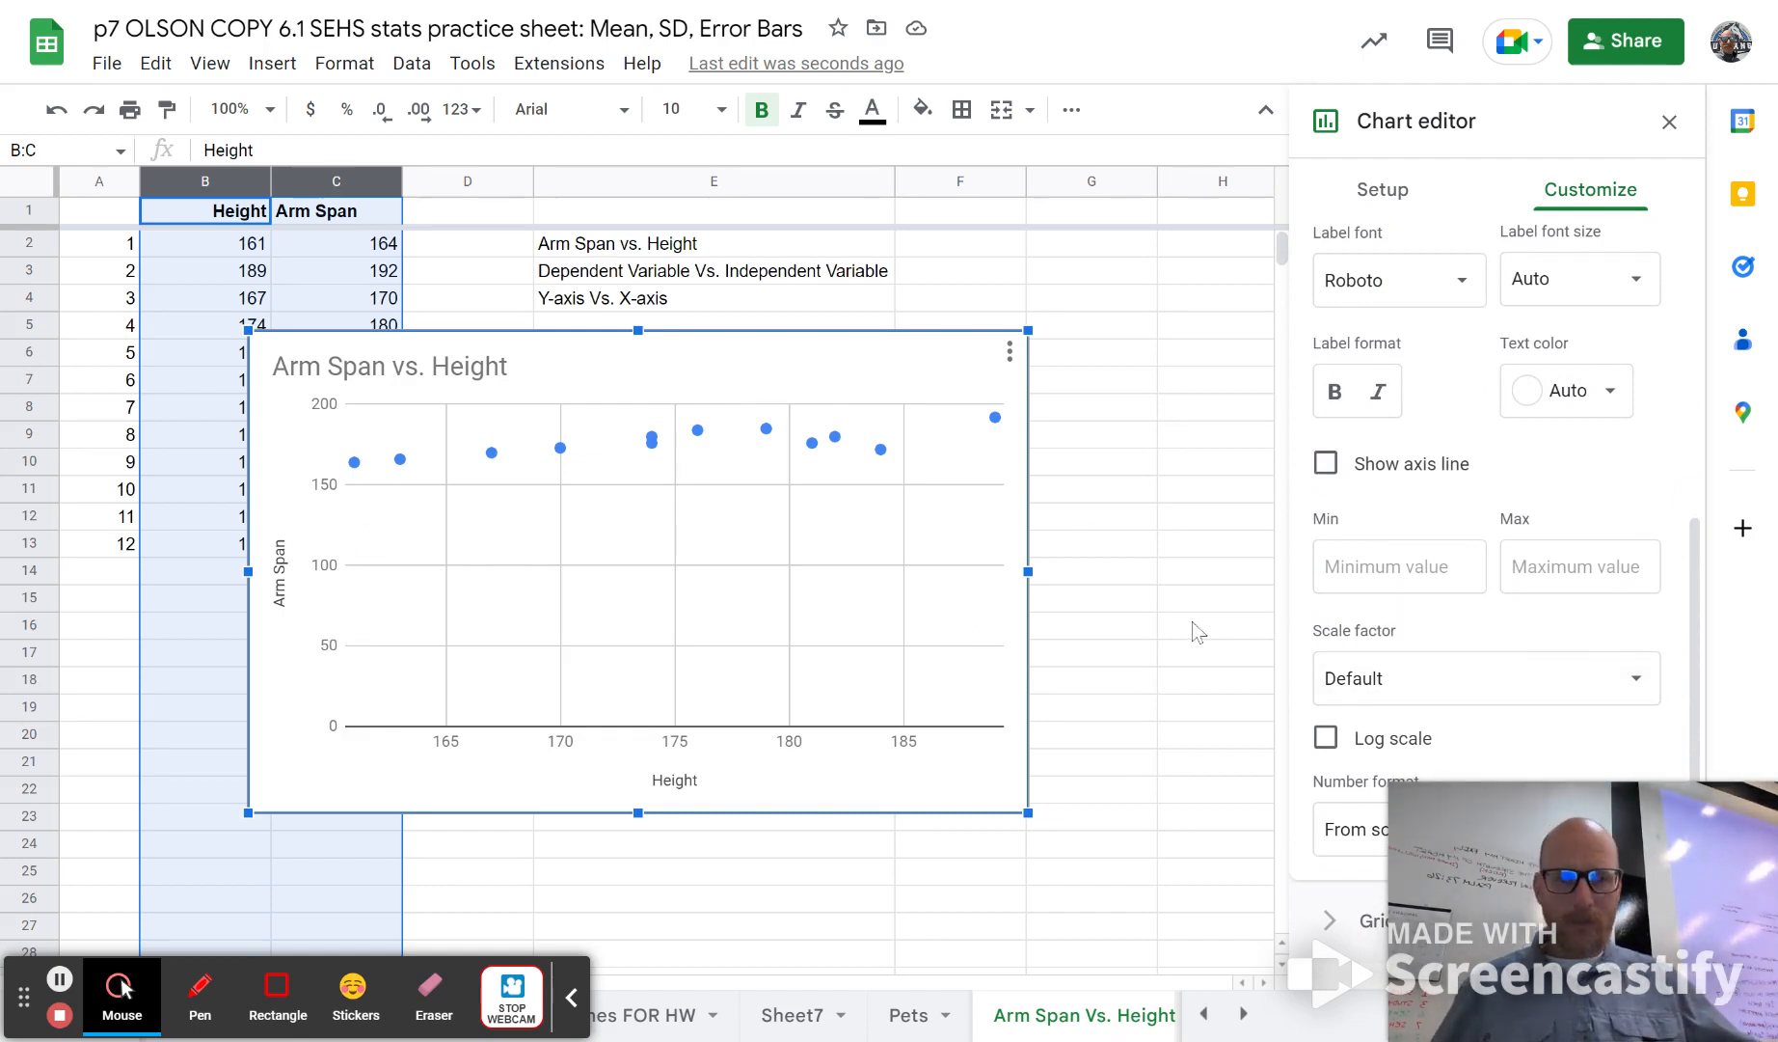
{"action": "left_click", "coordinate": [1366, 564]}
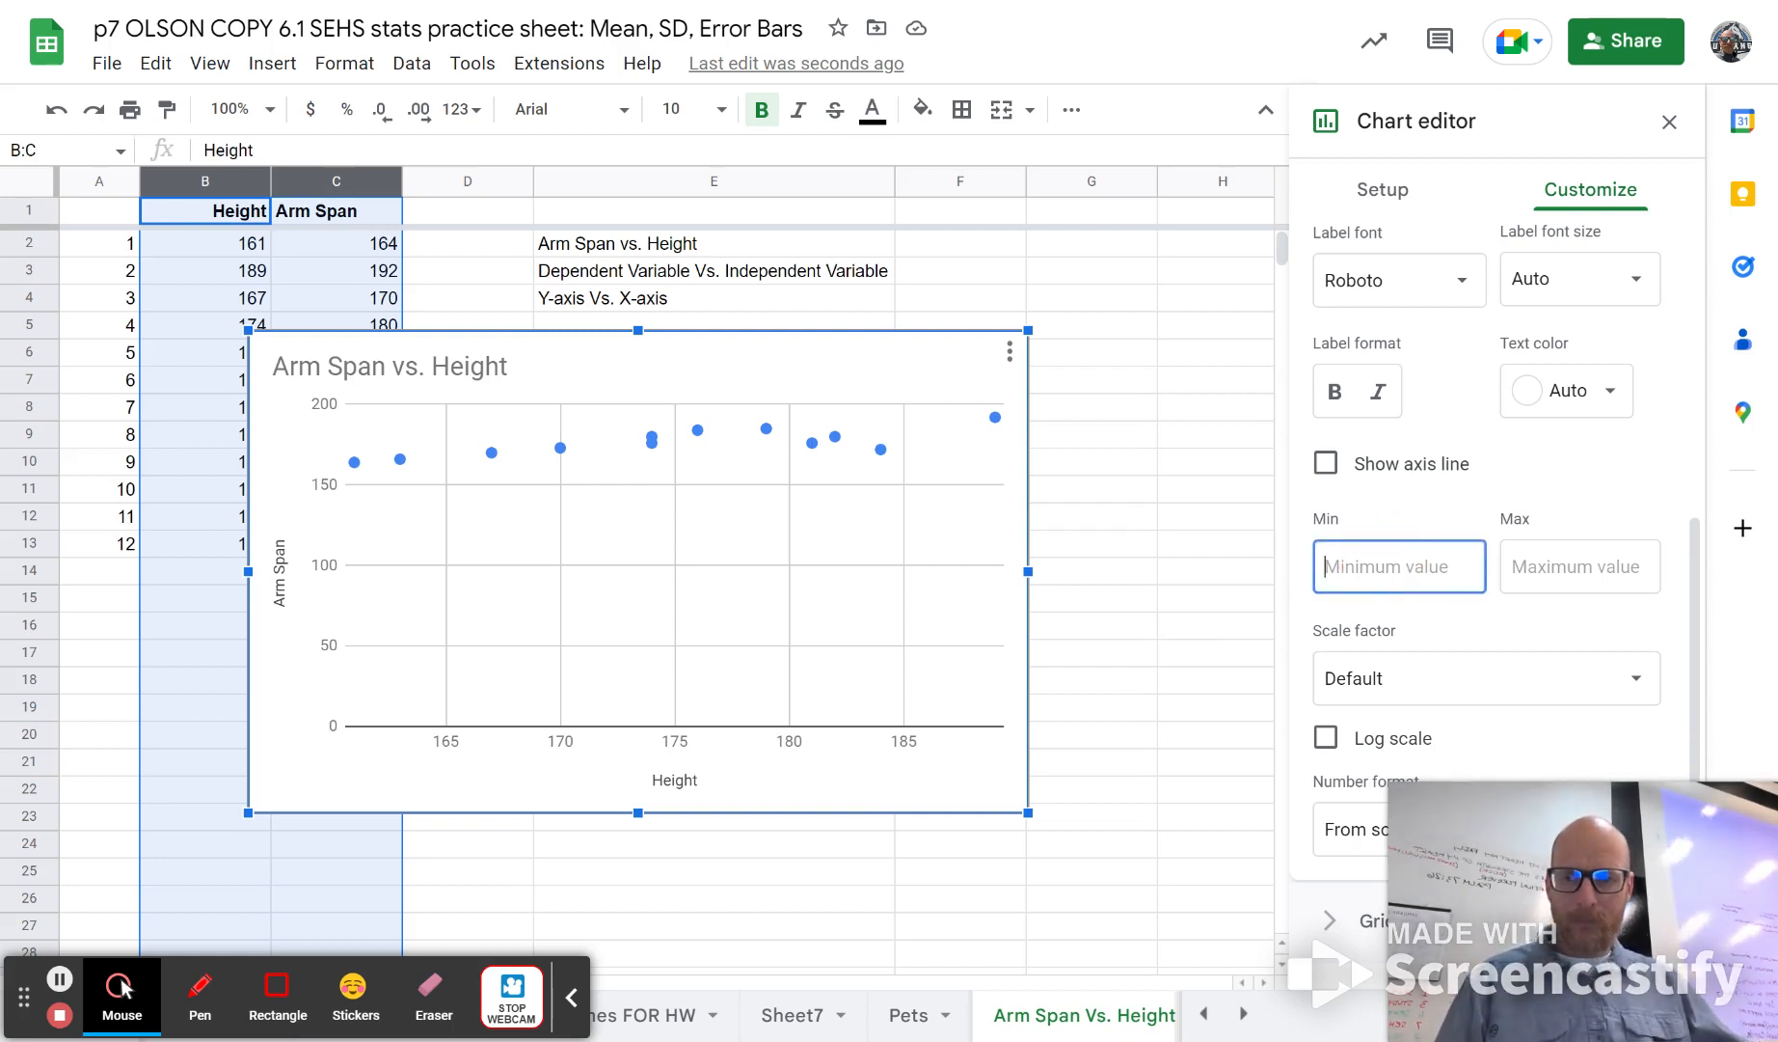
{"action": "type", "text": "150"}
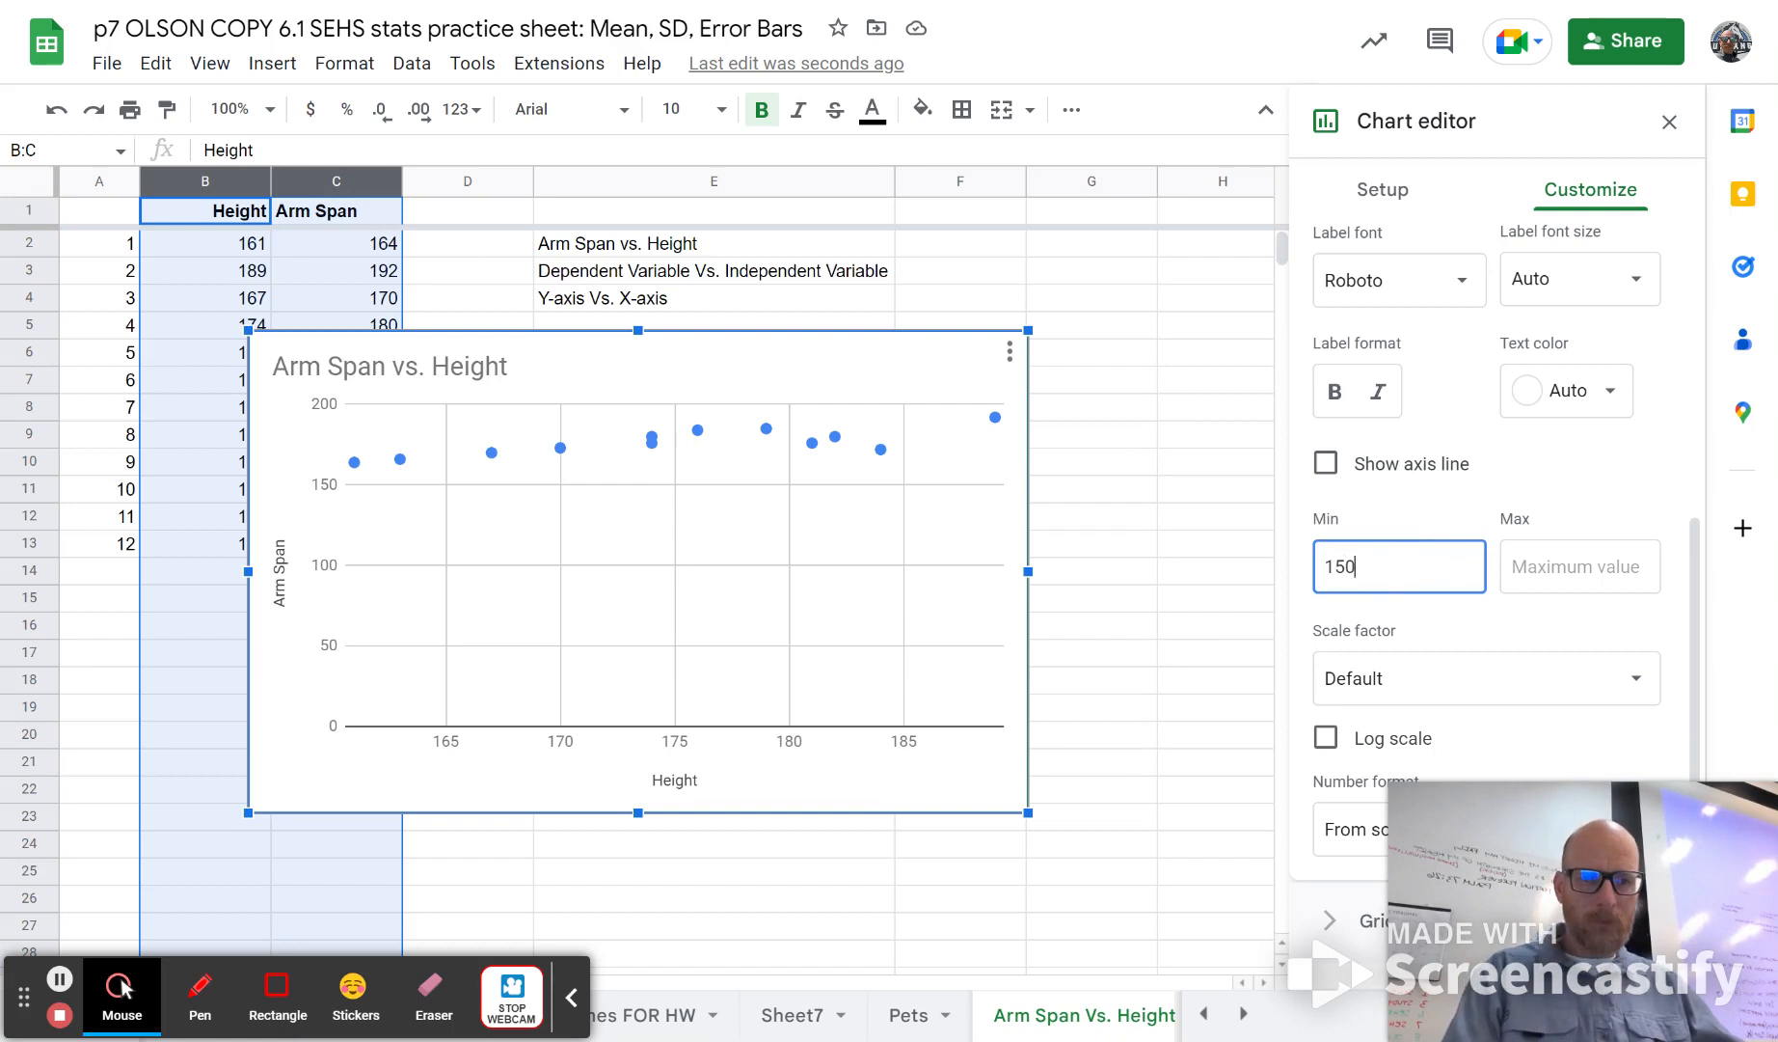
{"action": "left_click", "coordinate": [1445, 508]}
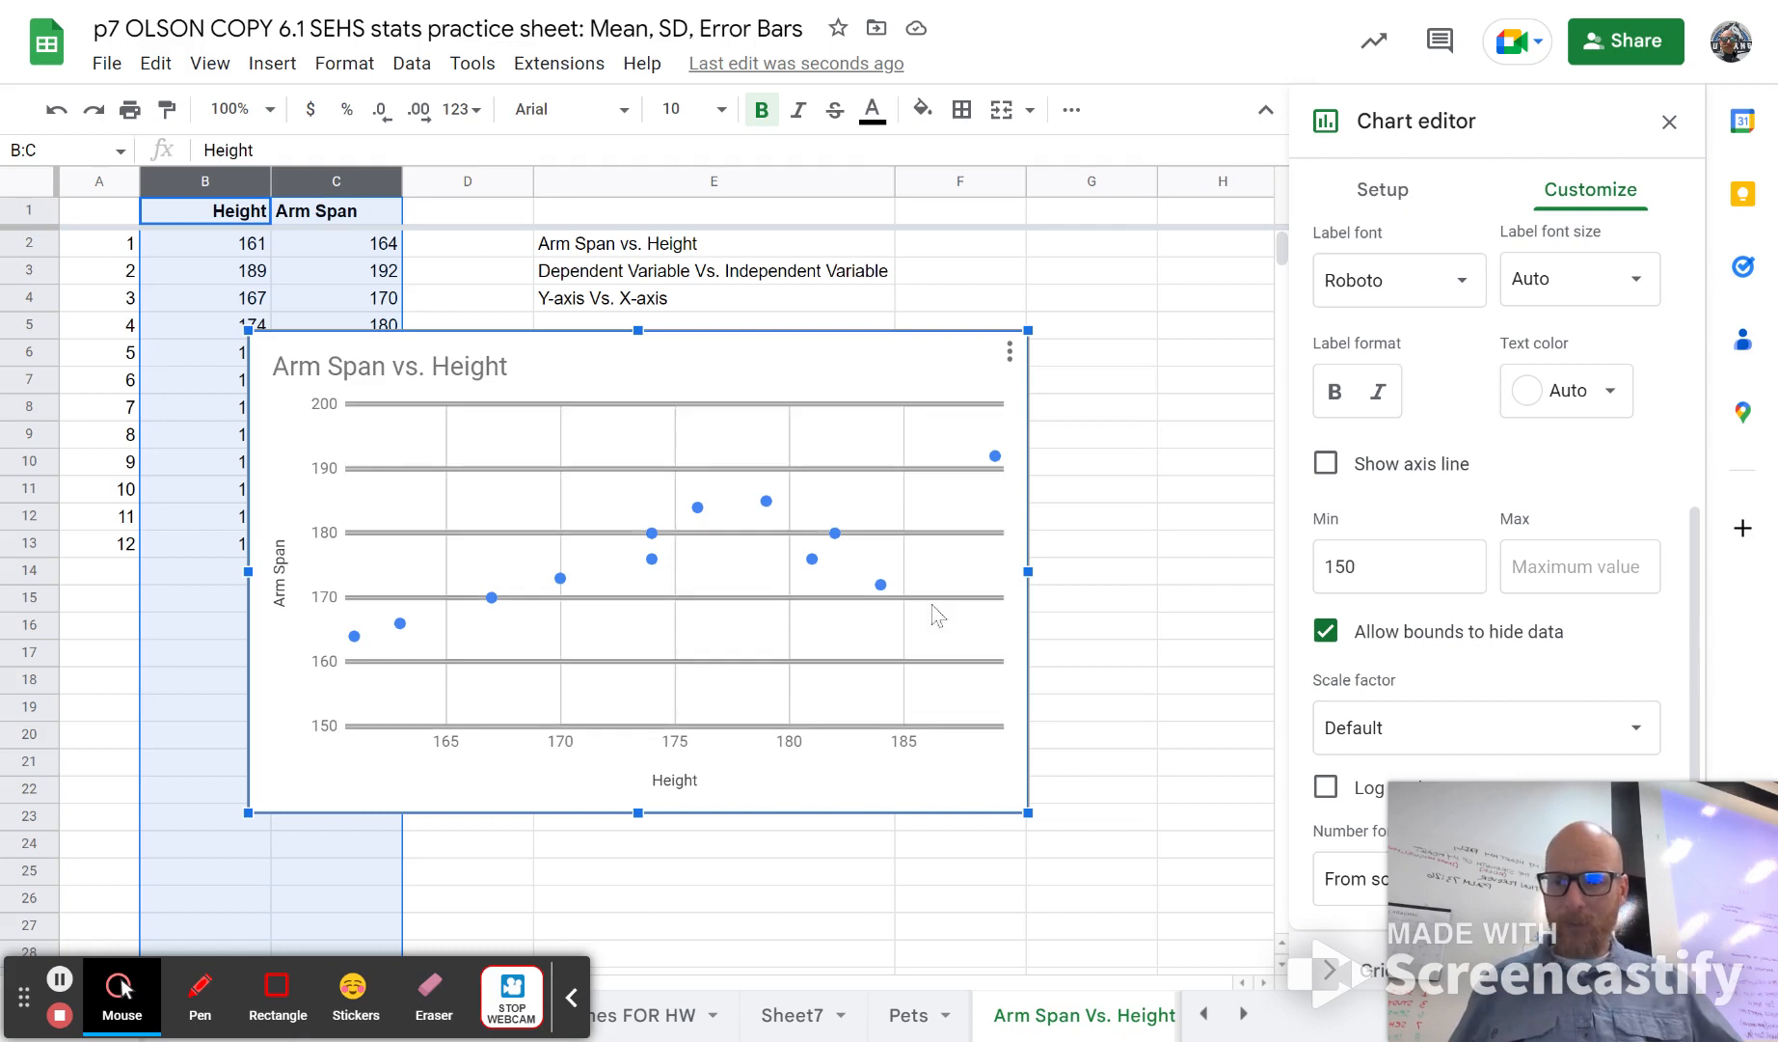
Step: Set the minimum of the scatter chart's vertical axis to 160
{"action": "left_click", "coordinate": [1380, 567]}
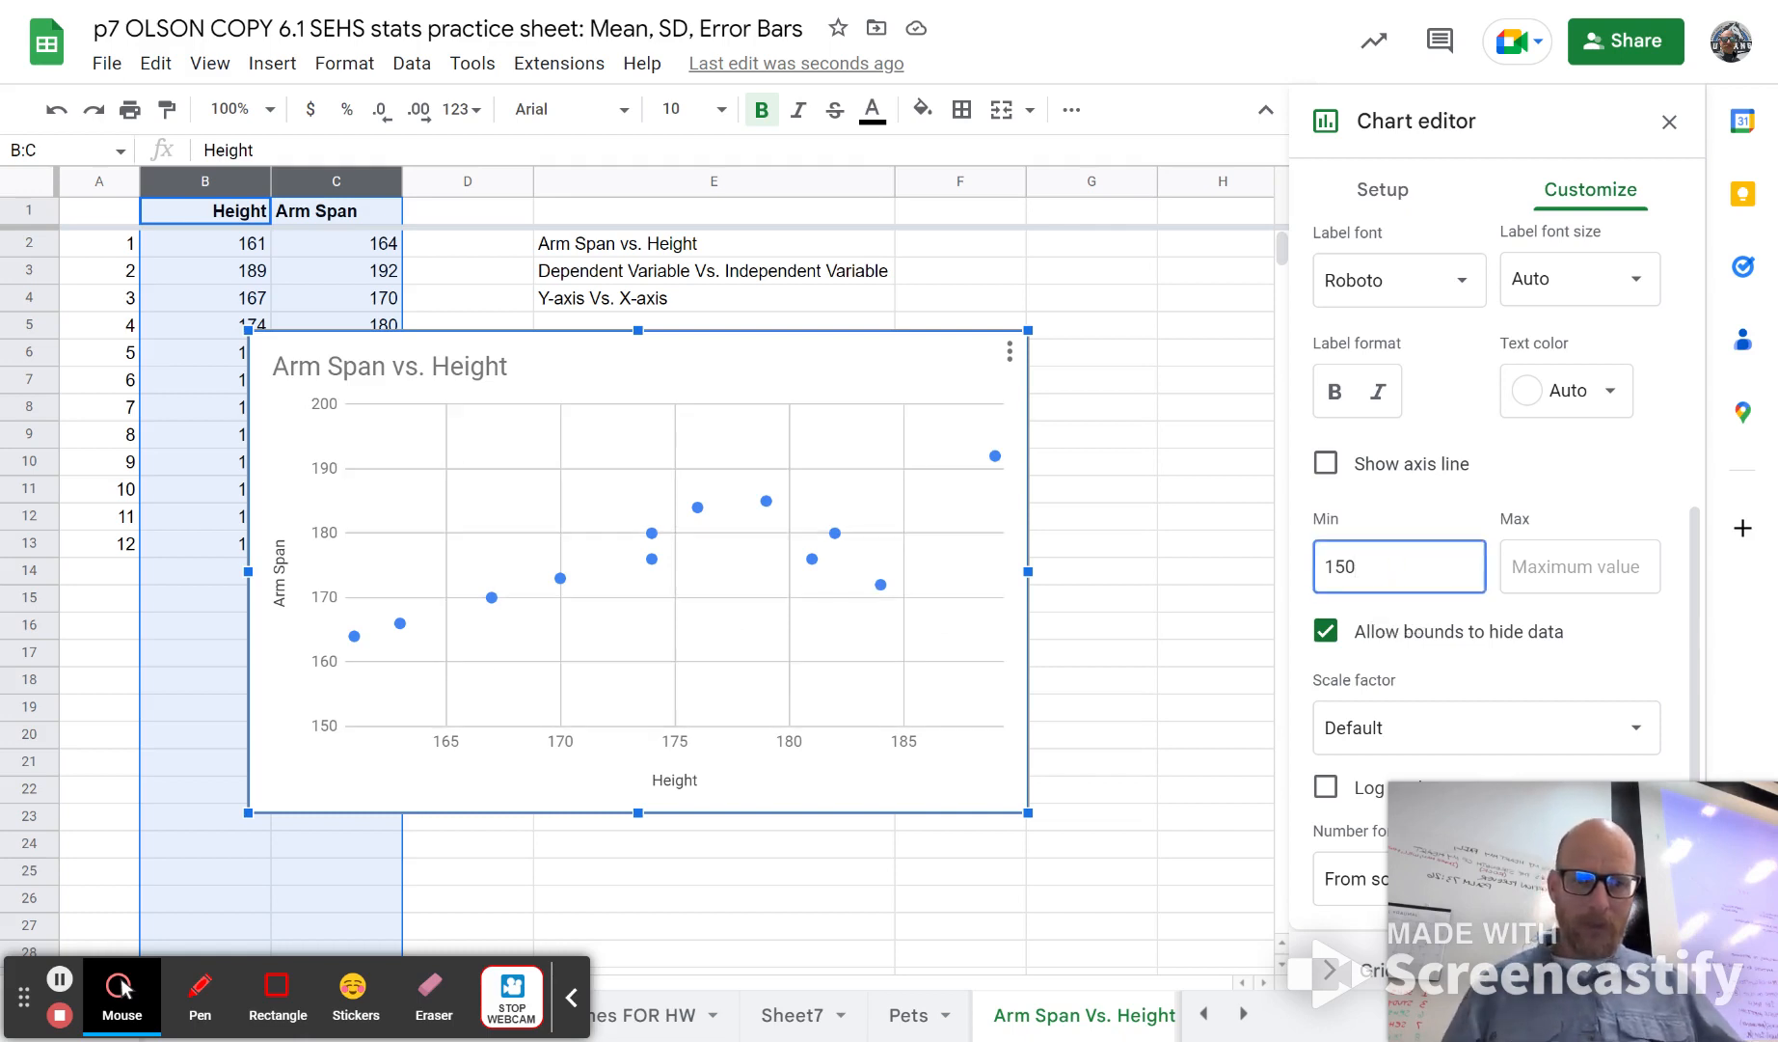
{"action": "type", "text": "1"}
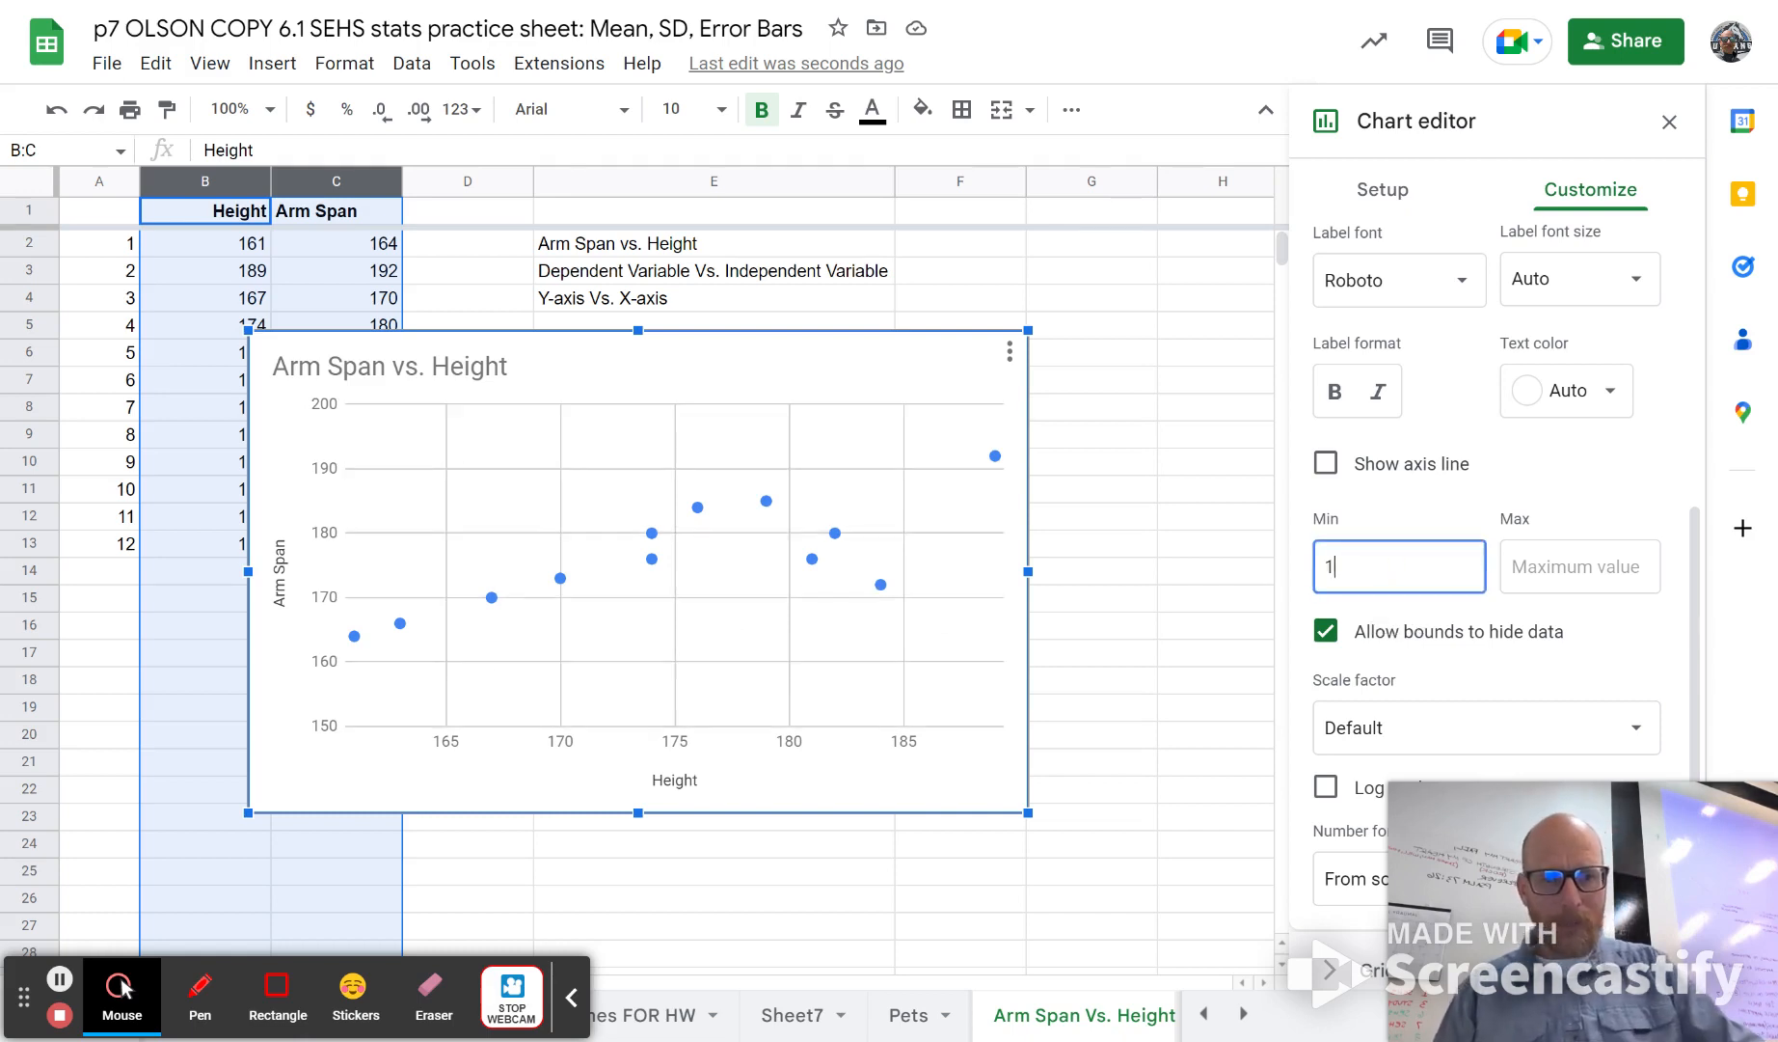
{"action": "type", "text": "60"}
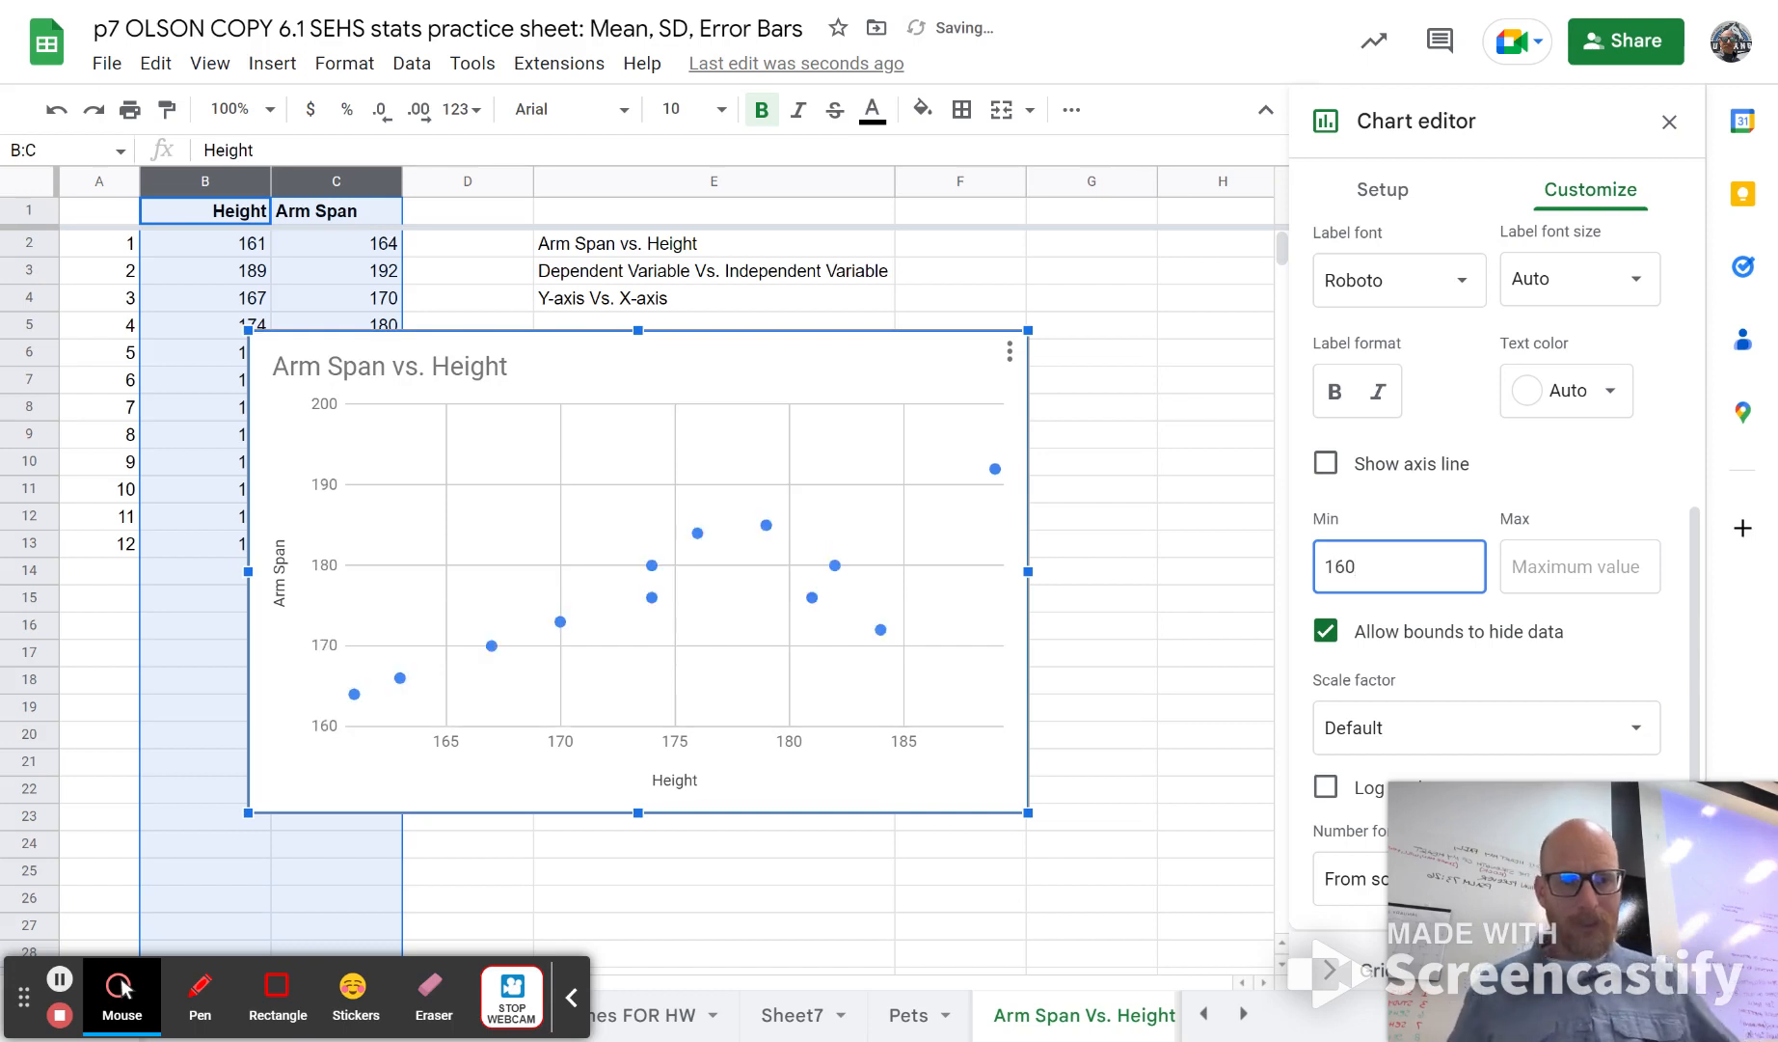
{"action": "left_click", "coordinate": [1419, 490]}
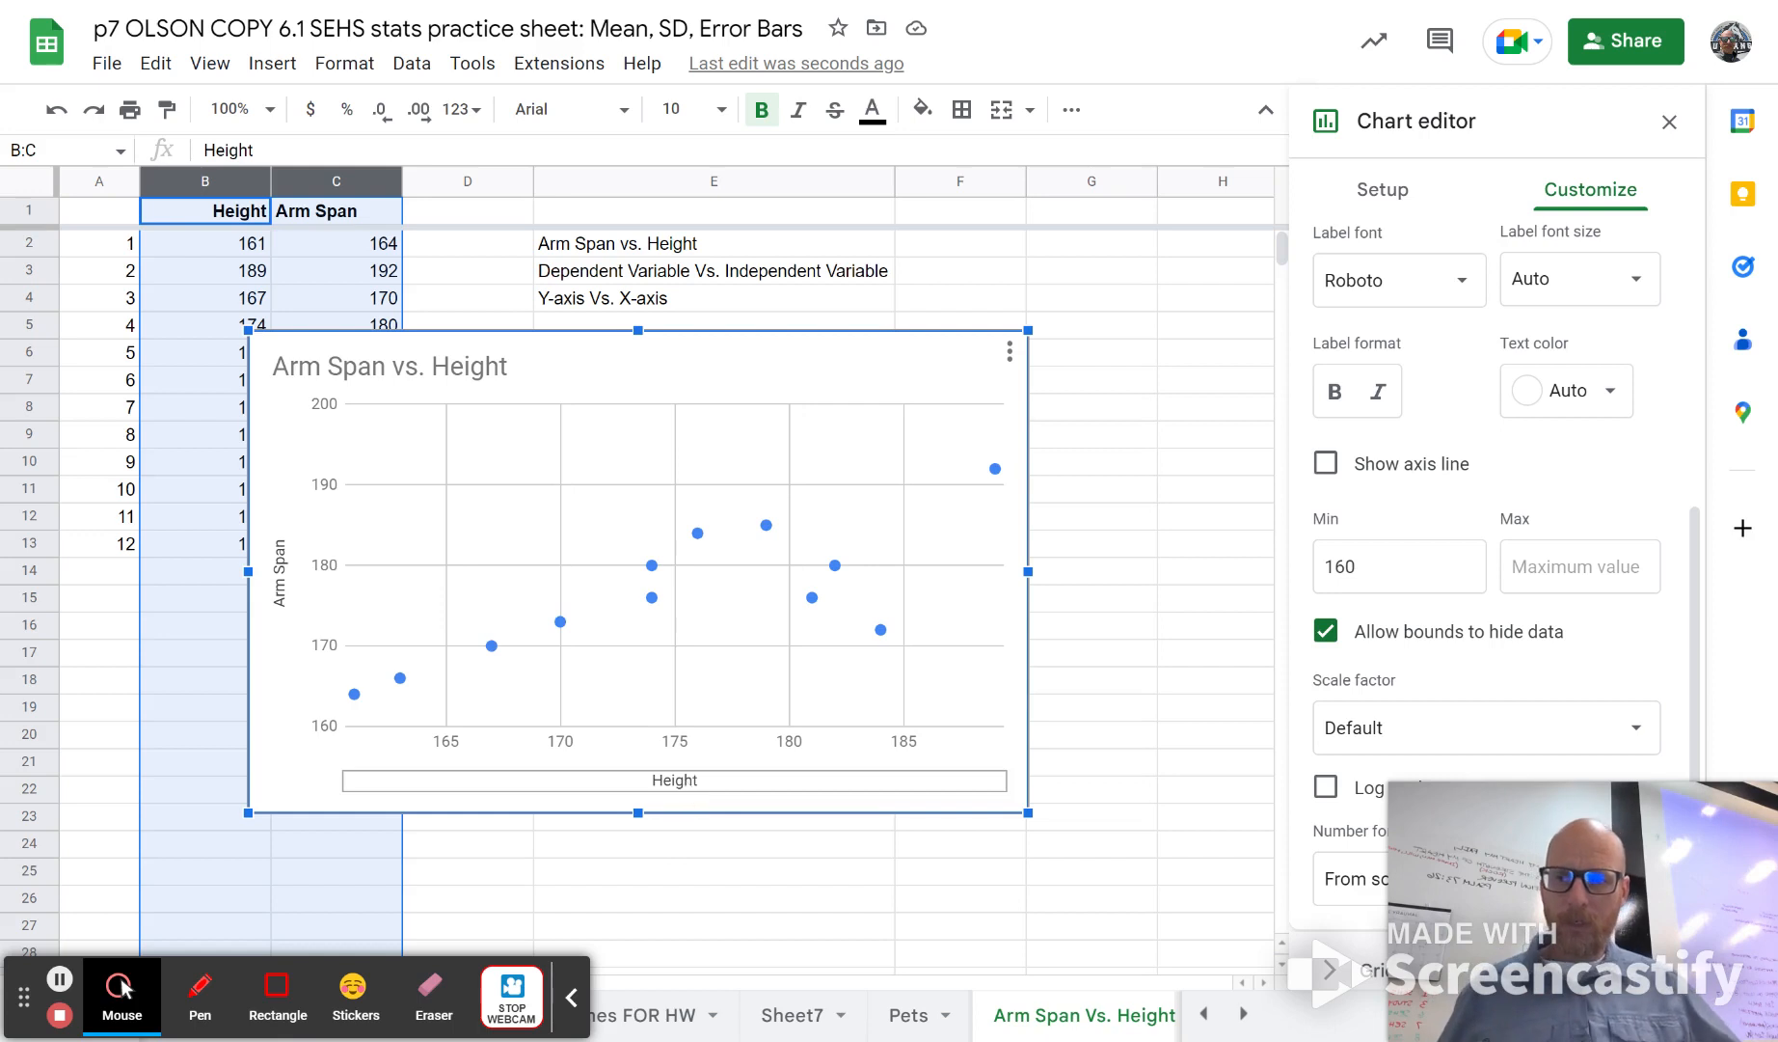
Step: Add the unit to the chart's horizontal axis title so it reads "Height (cm)"
{"action": "left_click", "coordinate": [688, 789]}
{"action": "left_click", "coordinate": [690, 783]}
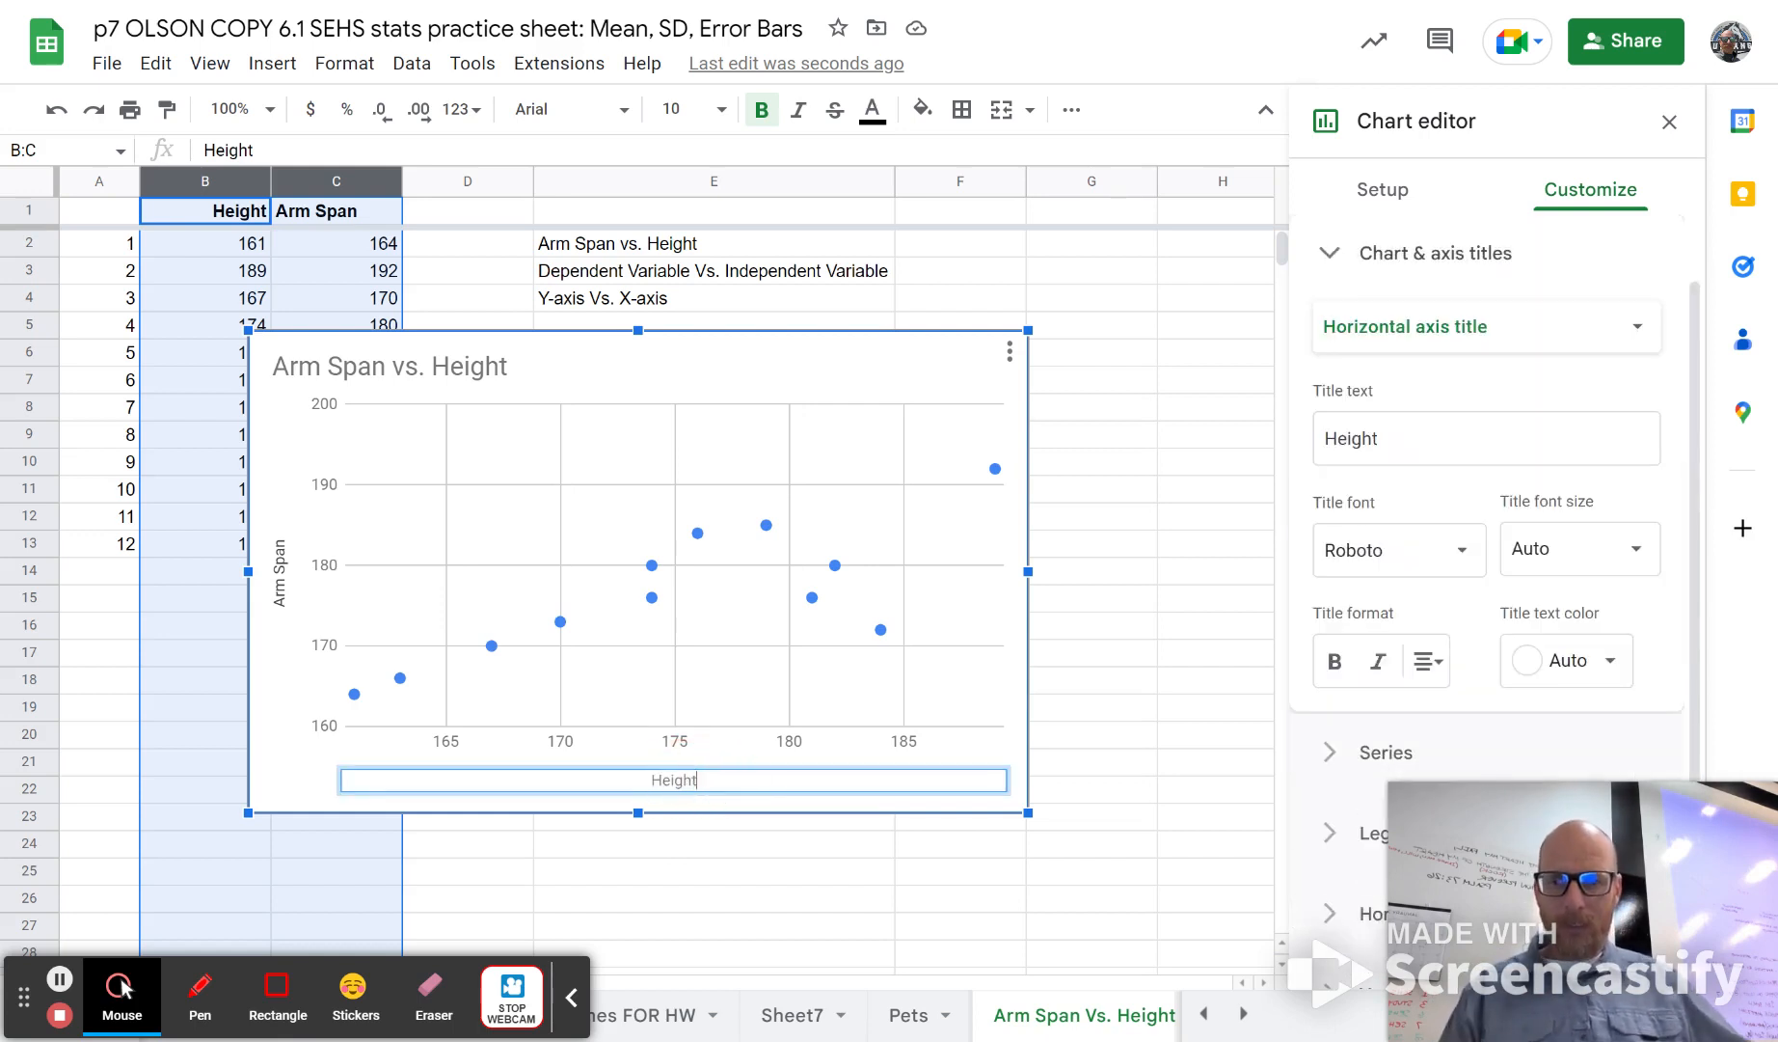
{"action": "type", "text": "(c"}
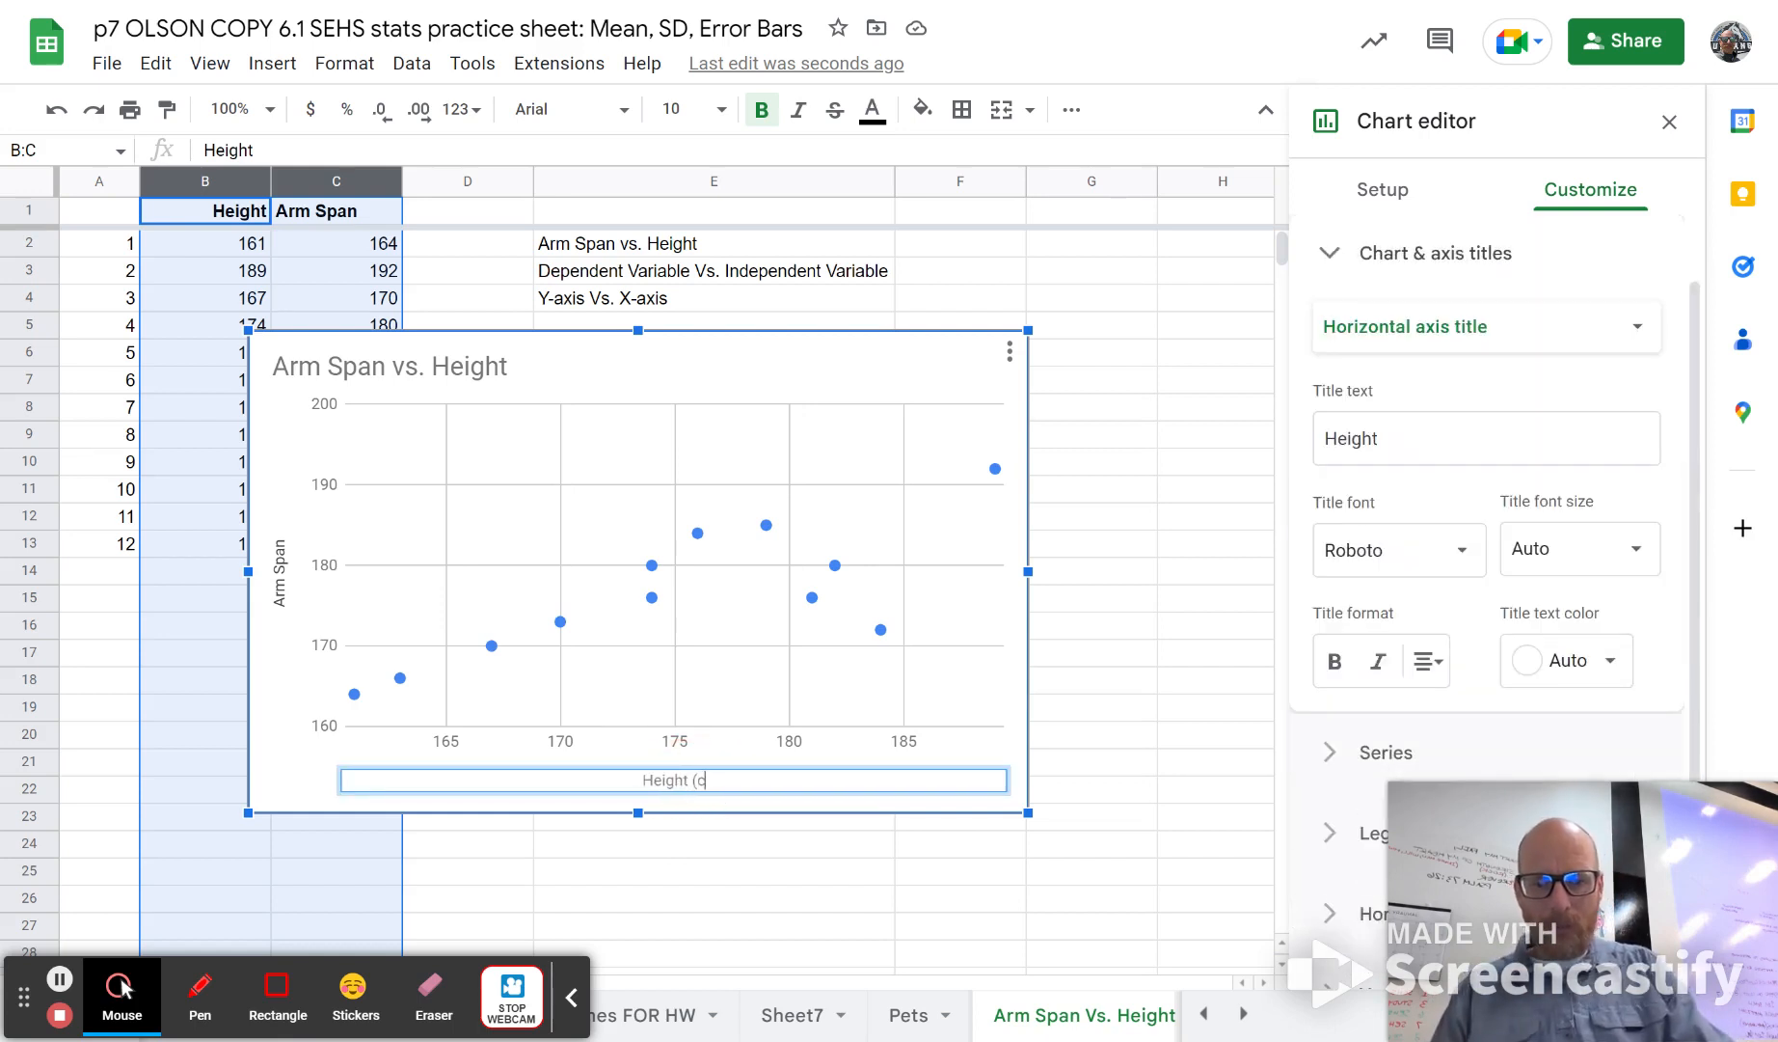
{"action": "type", "text": "m)"}
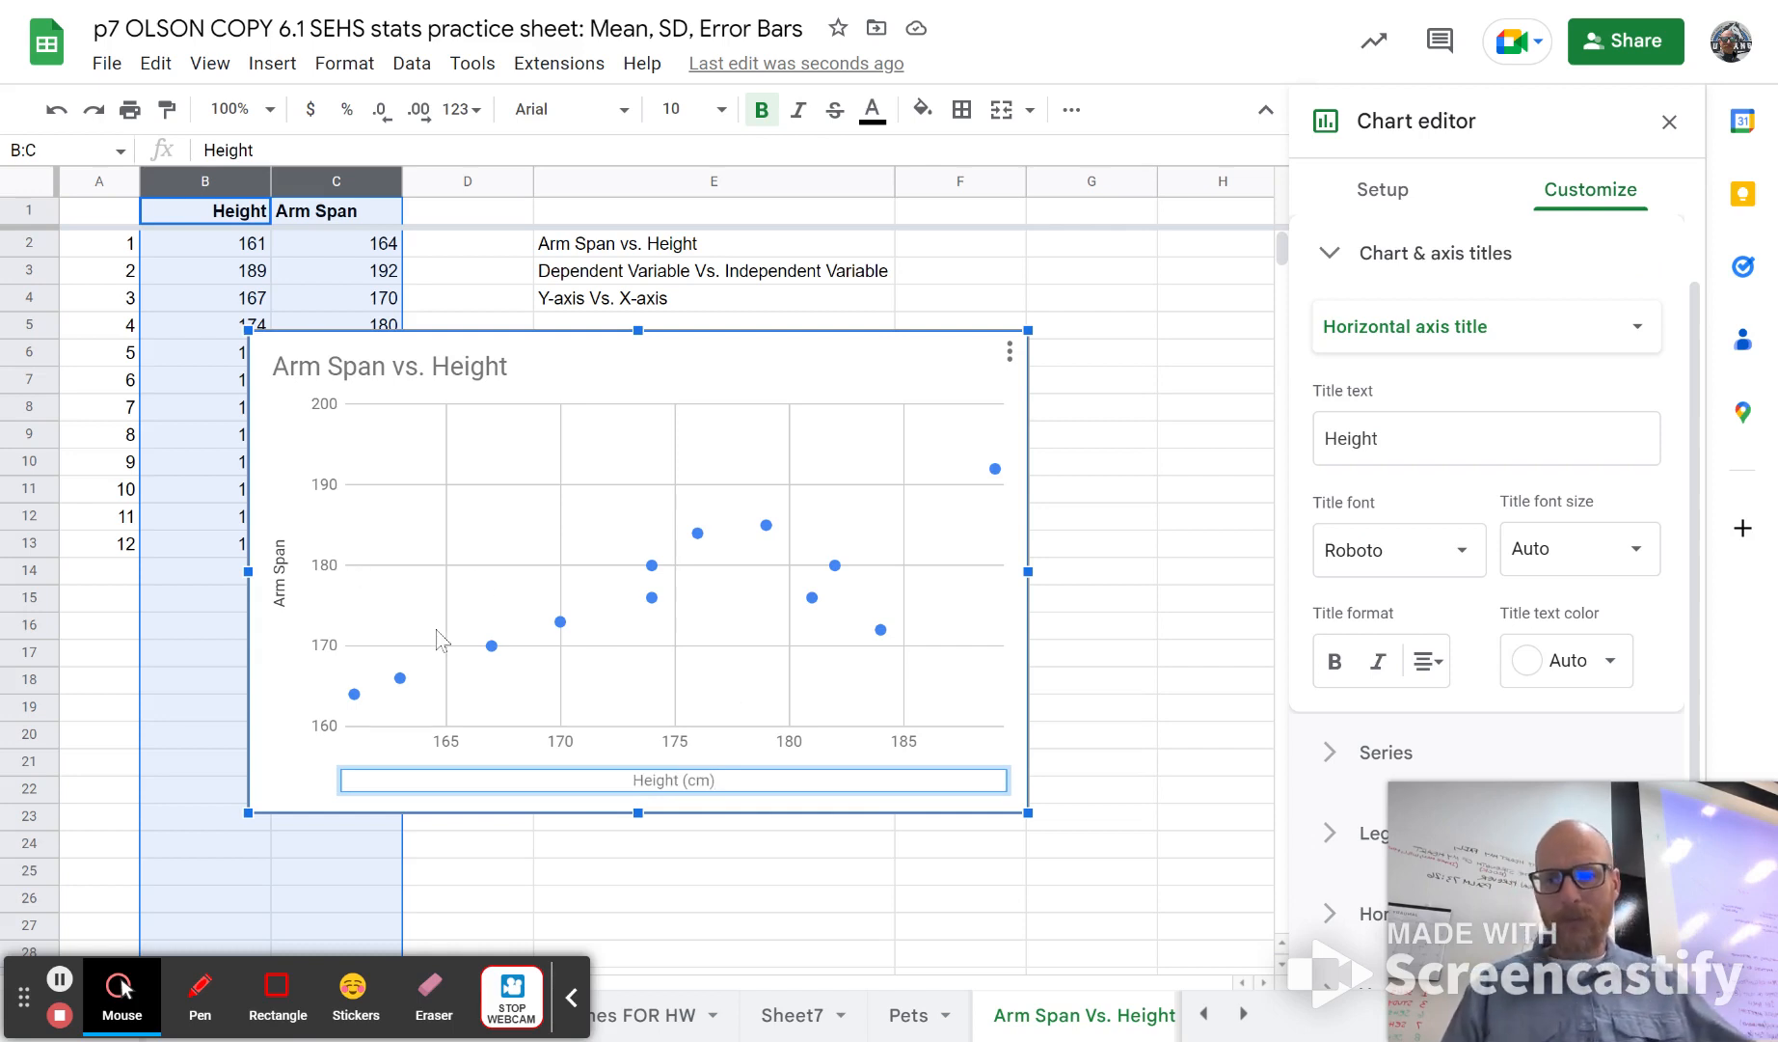
Step: Add the unit to the chart's vertical axis title so it reads "Arm Span (cm)", and close the chart editor
{"action": "left_click", "coordinate": [281, 583]}
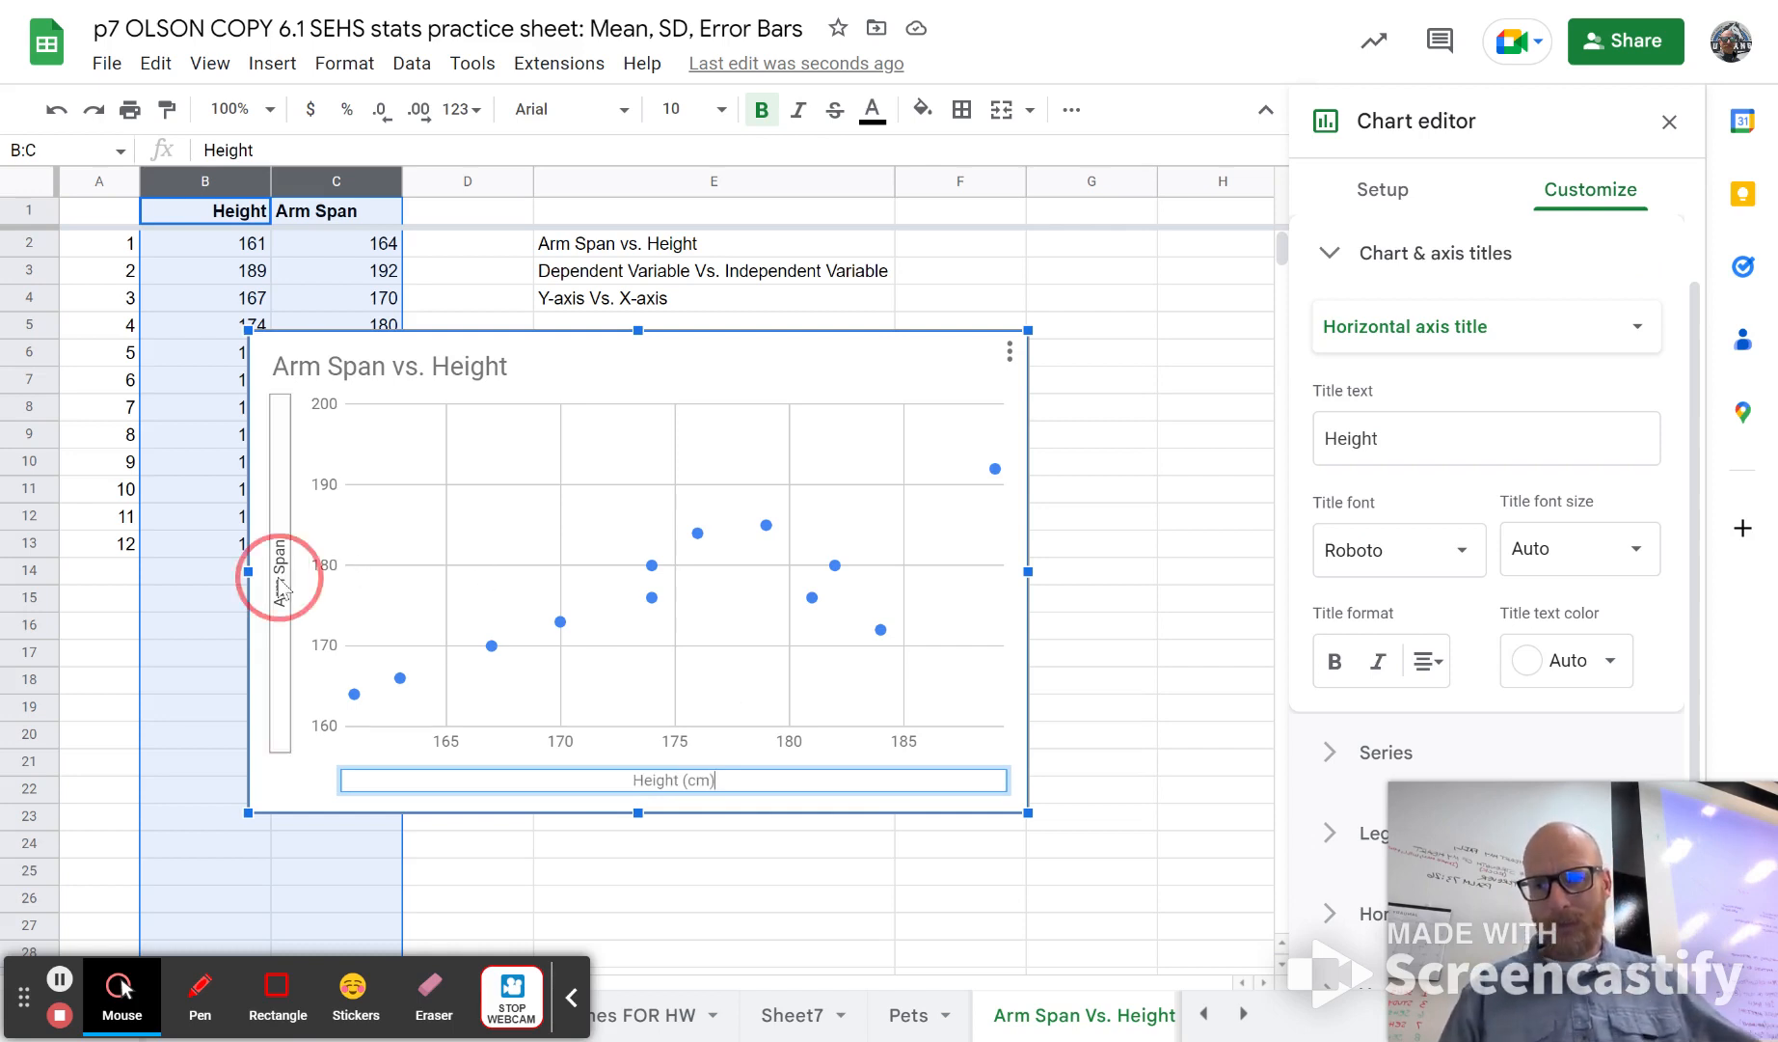
{"action": "double_click", "coordinate": [286, 522]}
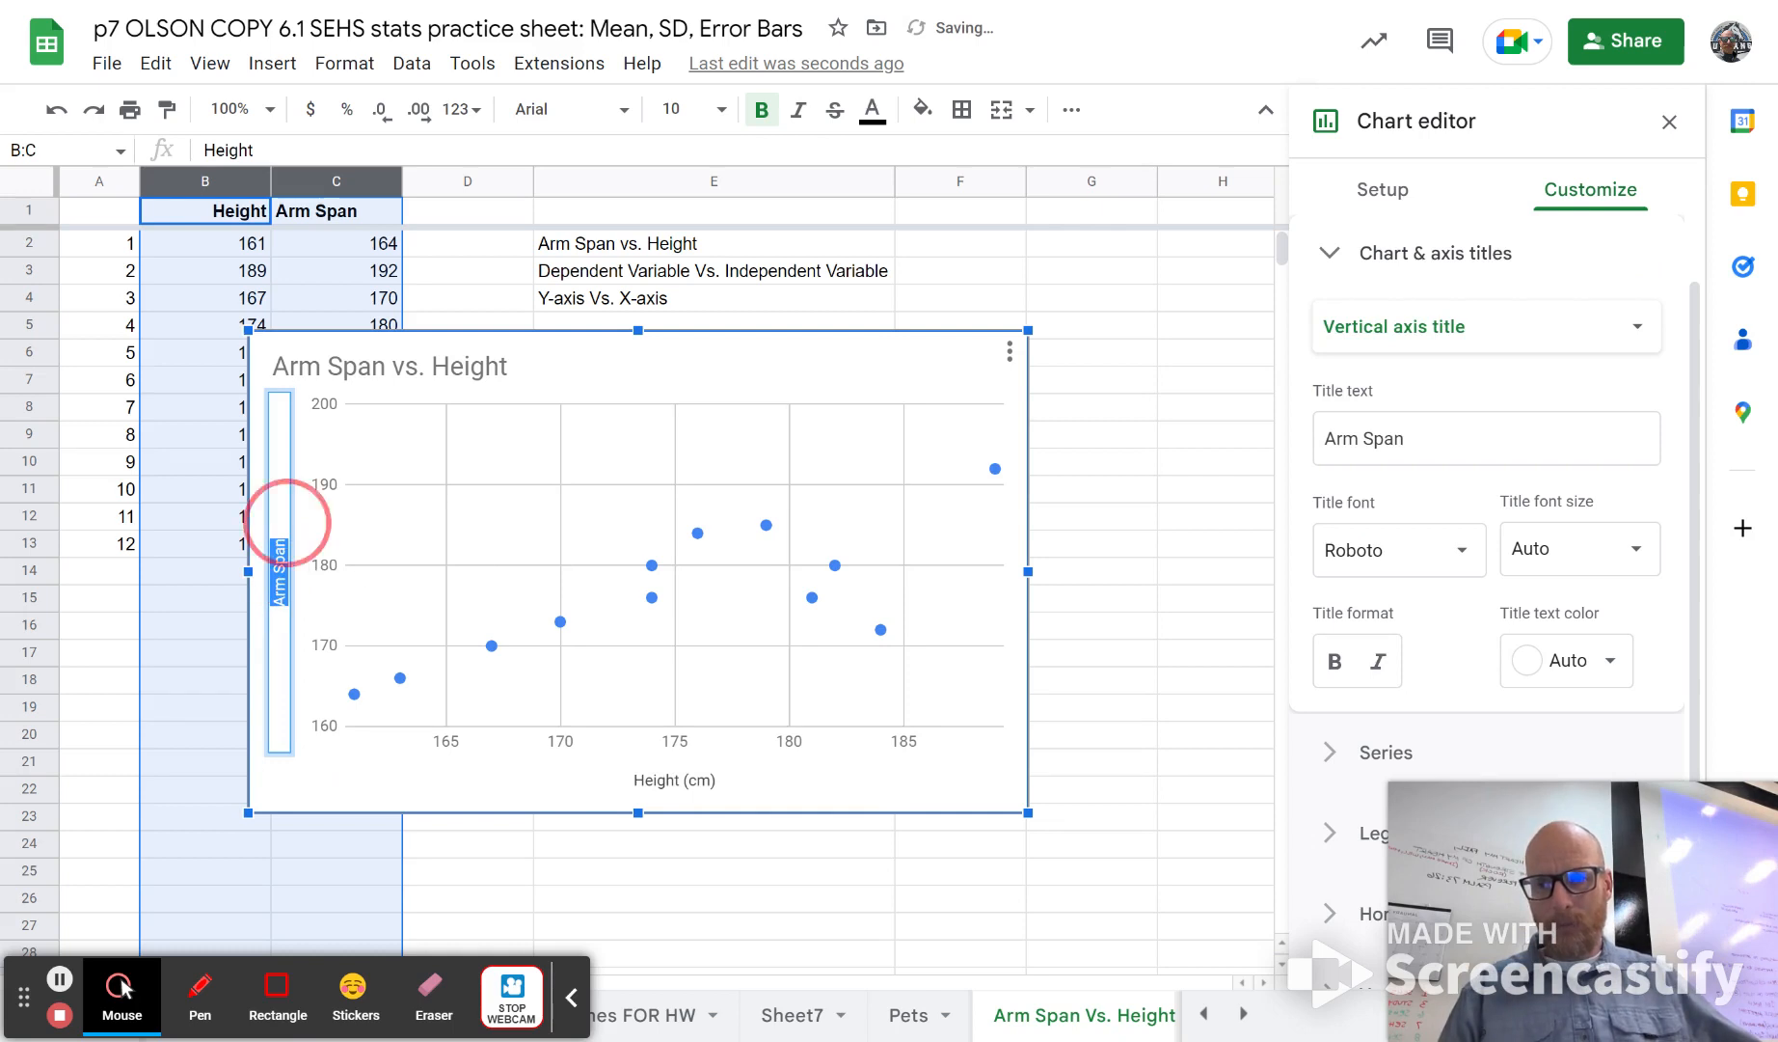
{"action": "left_click", "coordinate": [289, 522]}
{"action": "type", "text": "(cm"}
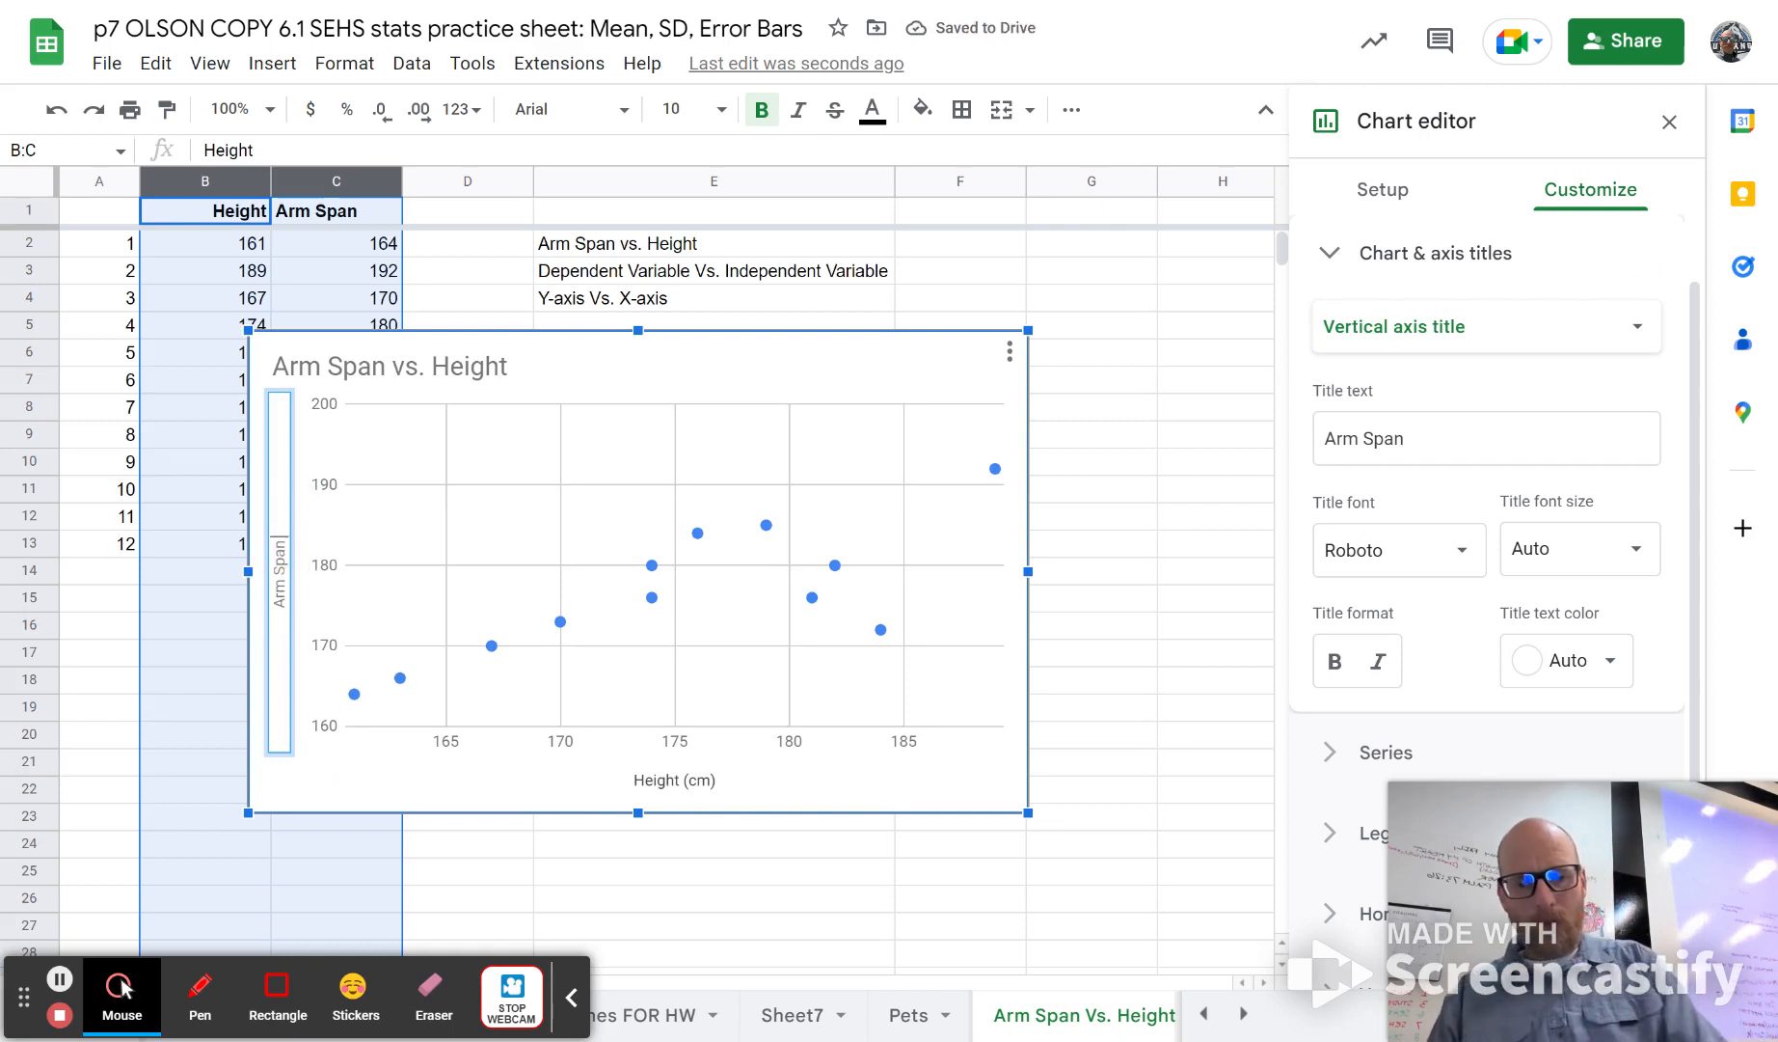
{"action": "type", "text": ")"}
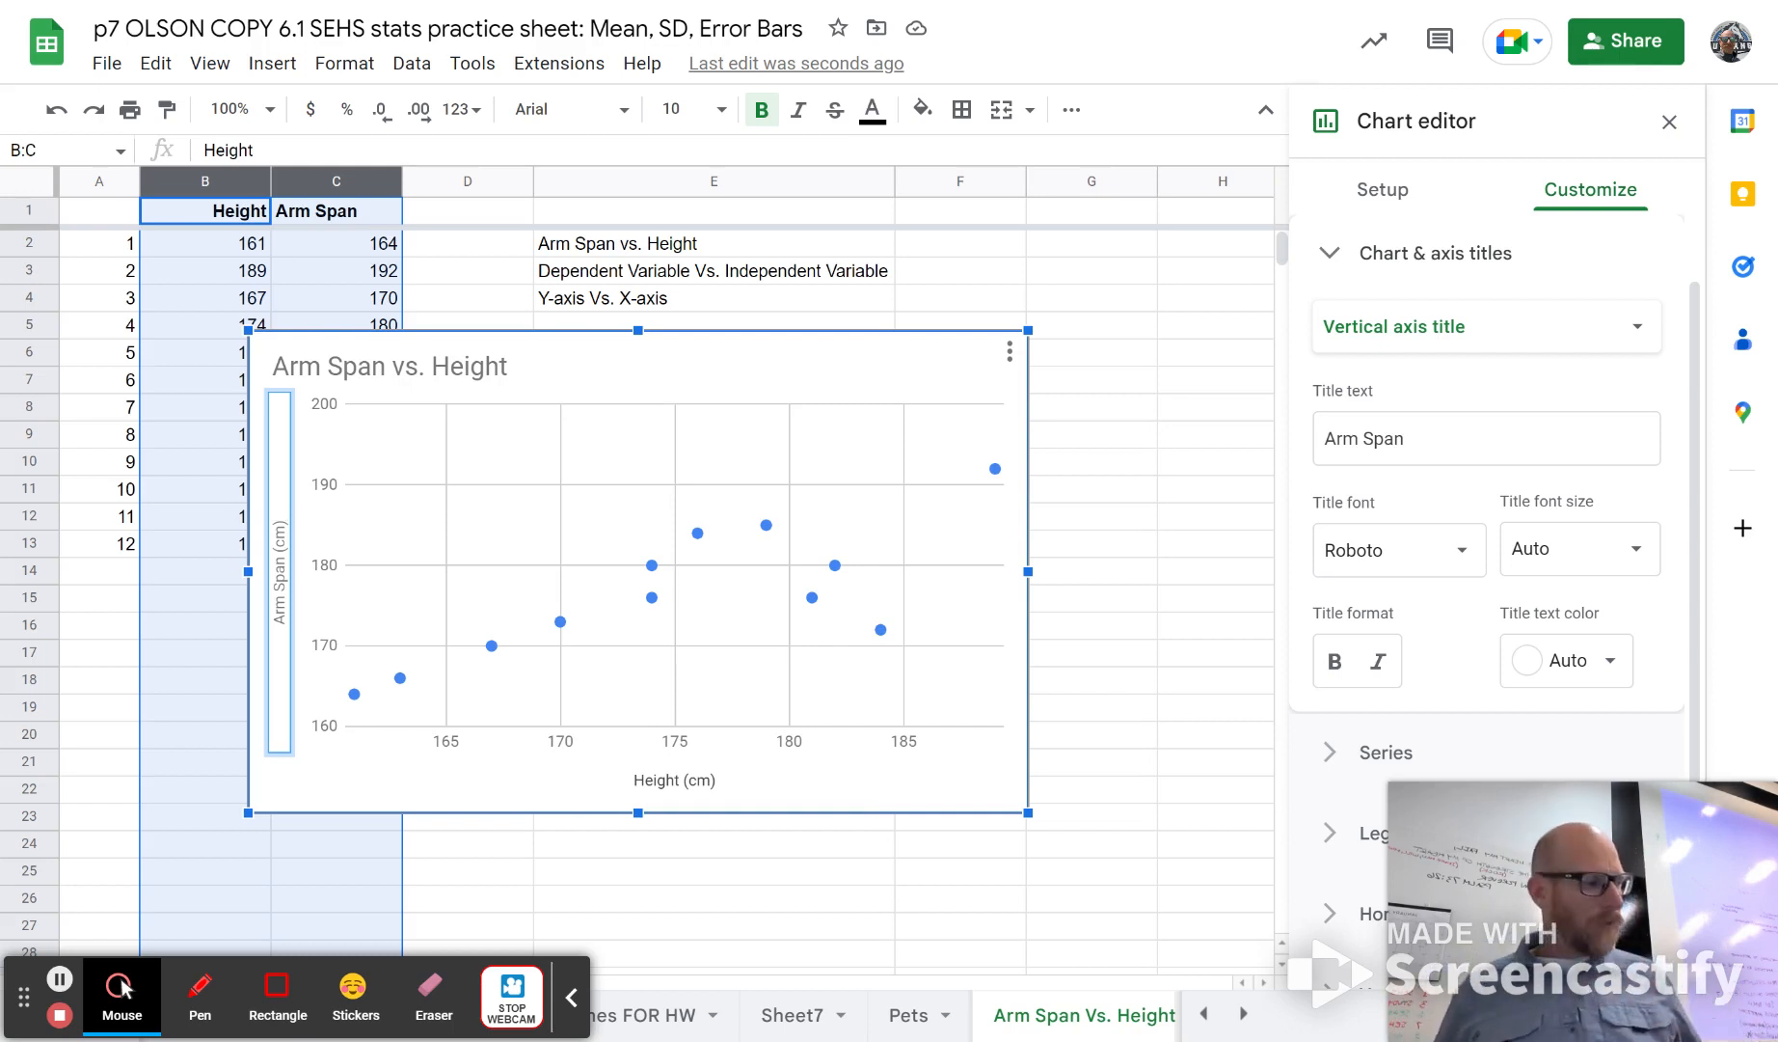
{"action": "left_click", "coordinate": [1082, 622]}
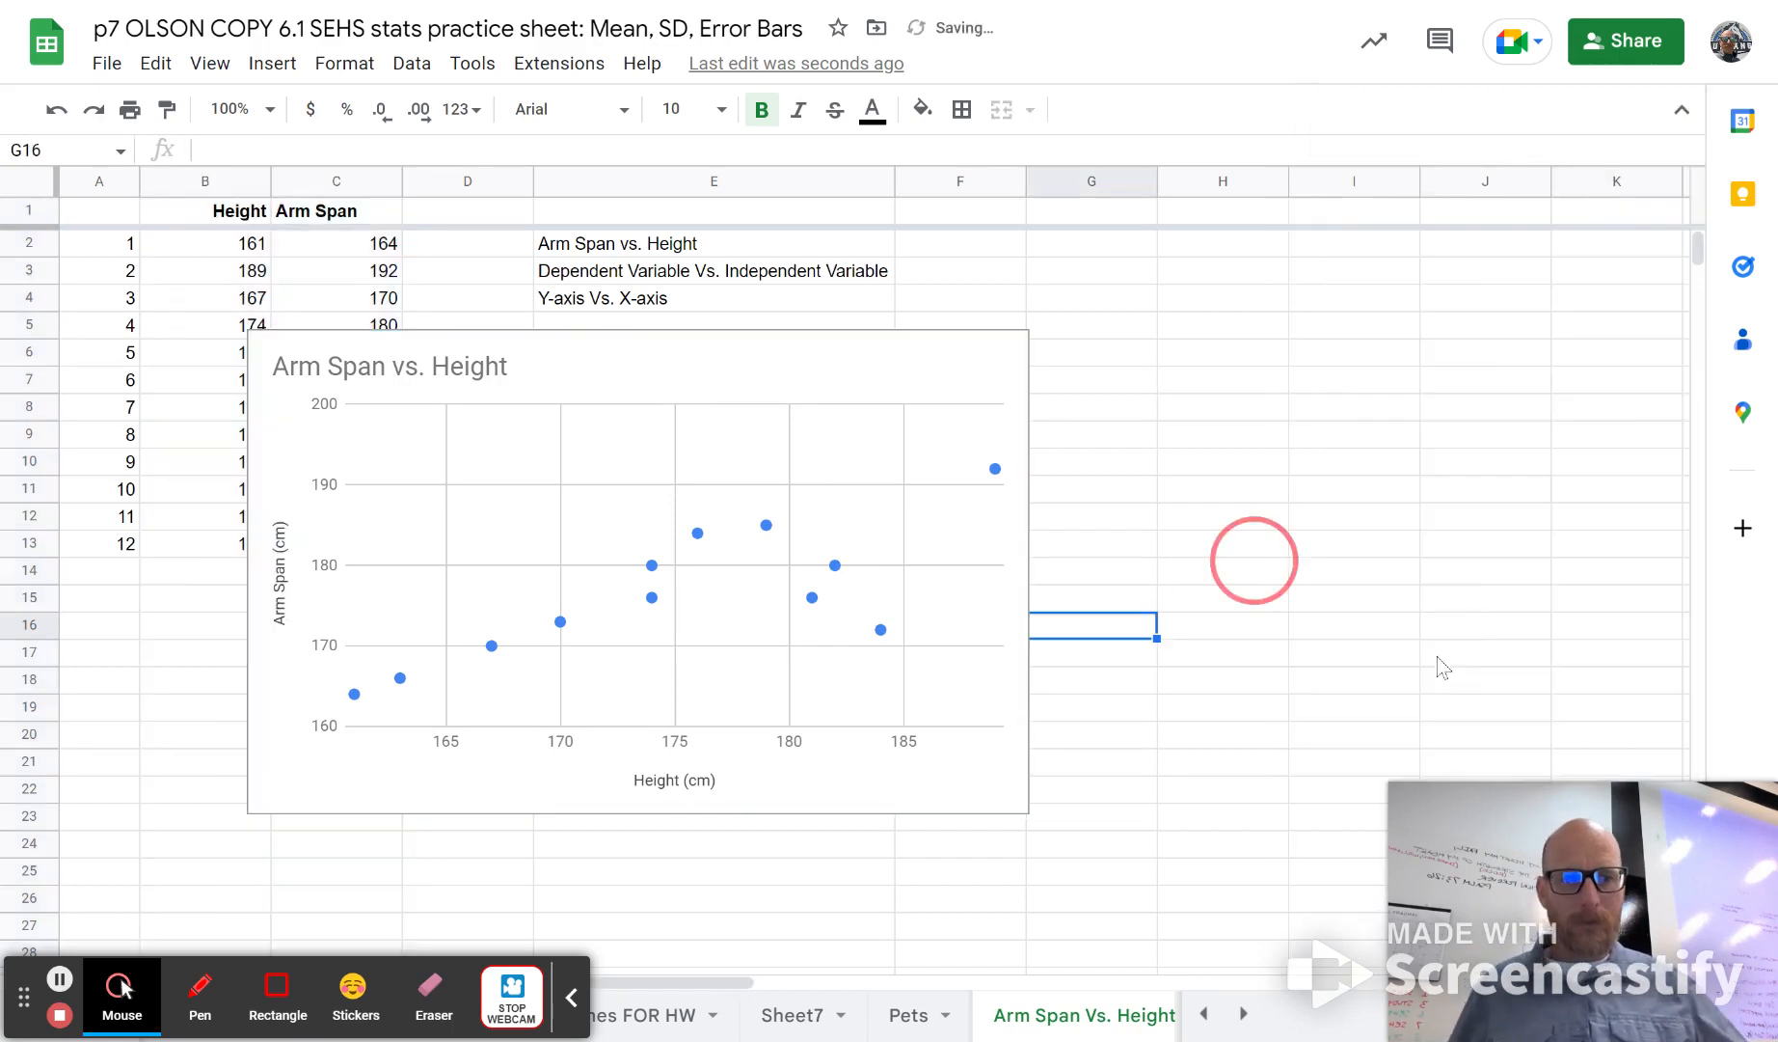
Step: Add a linear trendline to the chart's Arm Span series and move the chart clear of the Height and Arm Span data
{"action": "scroll", "coordinate": [1438, 657], "scroll_direction": "down", "scroll_amount": 1}
{"action": "scroll", "coordinate": [964, 527], "scroll_direction": "up", "scroll_amount": 1}
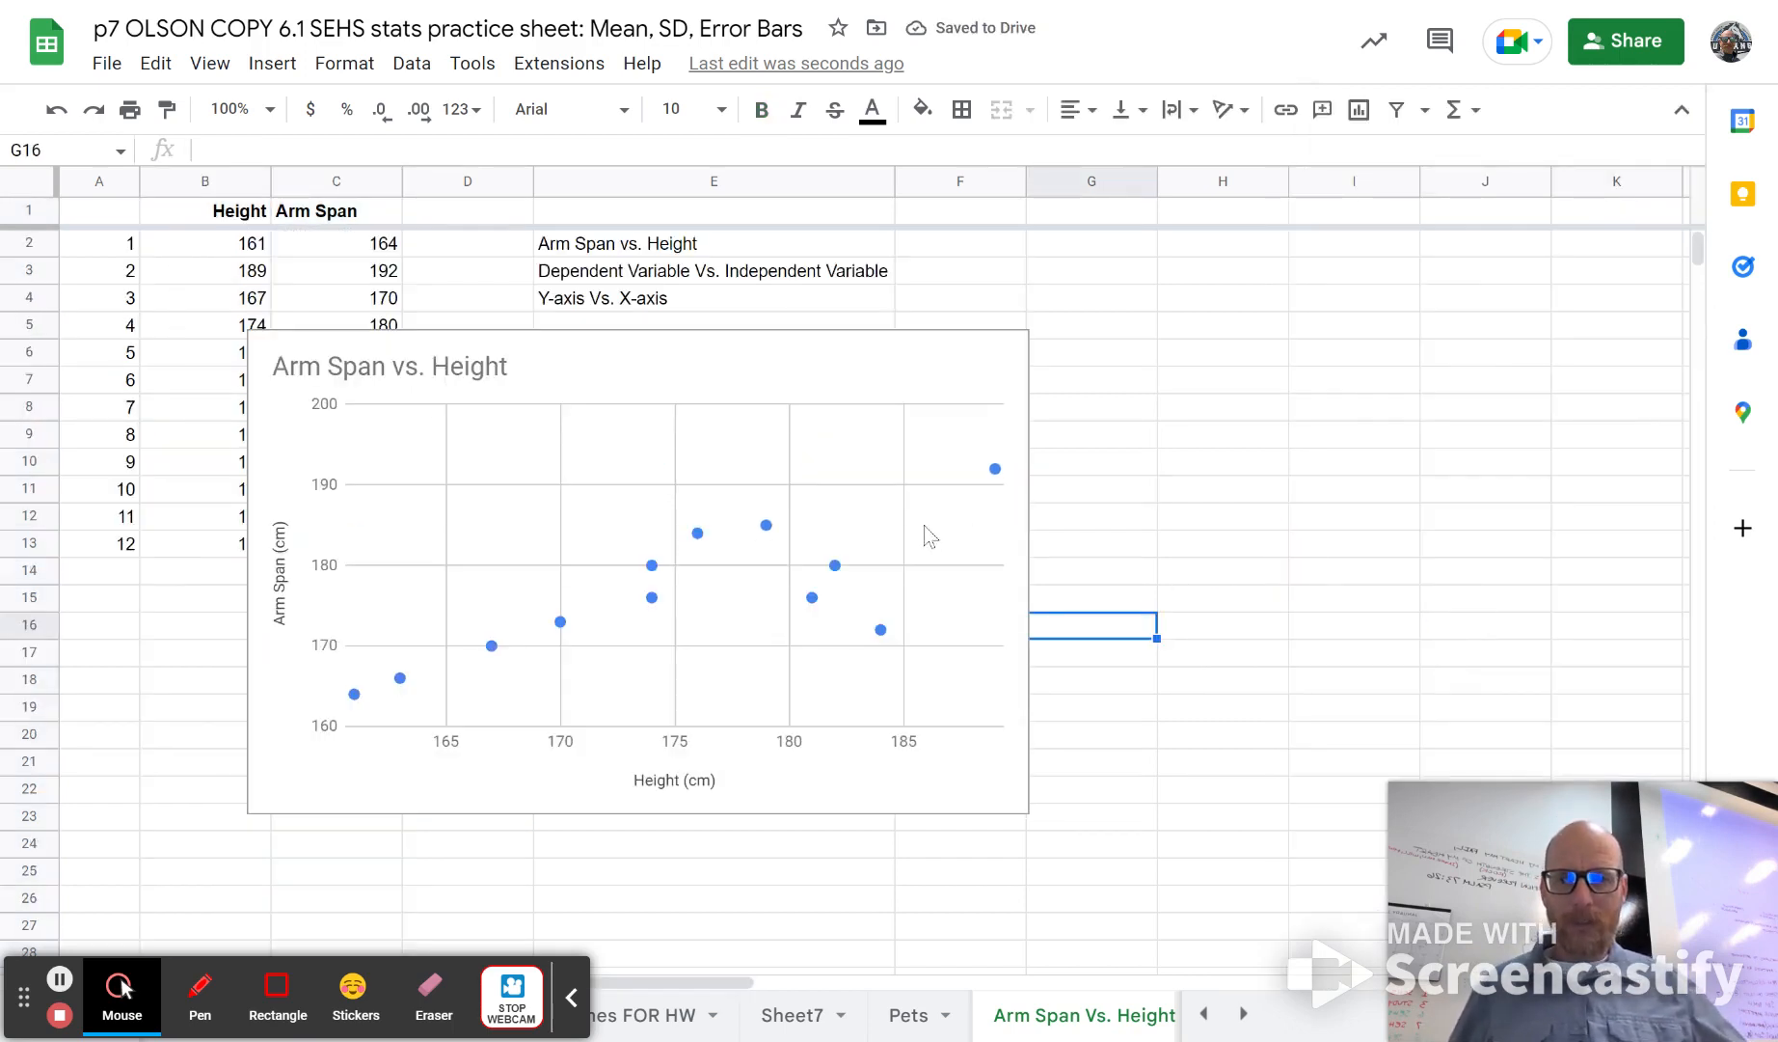
{"action": "left_click", "coordinate": [896, 521]}
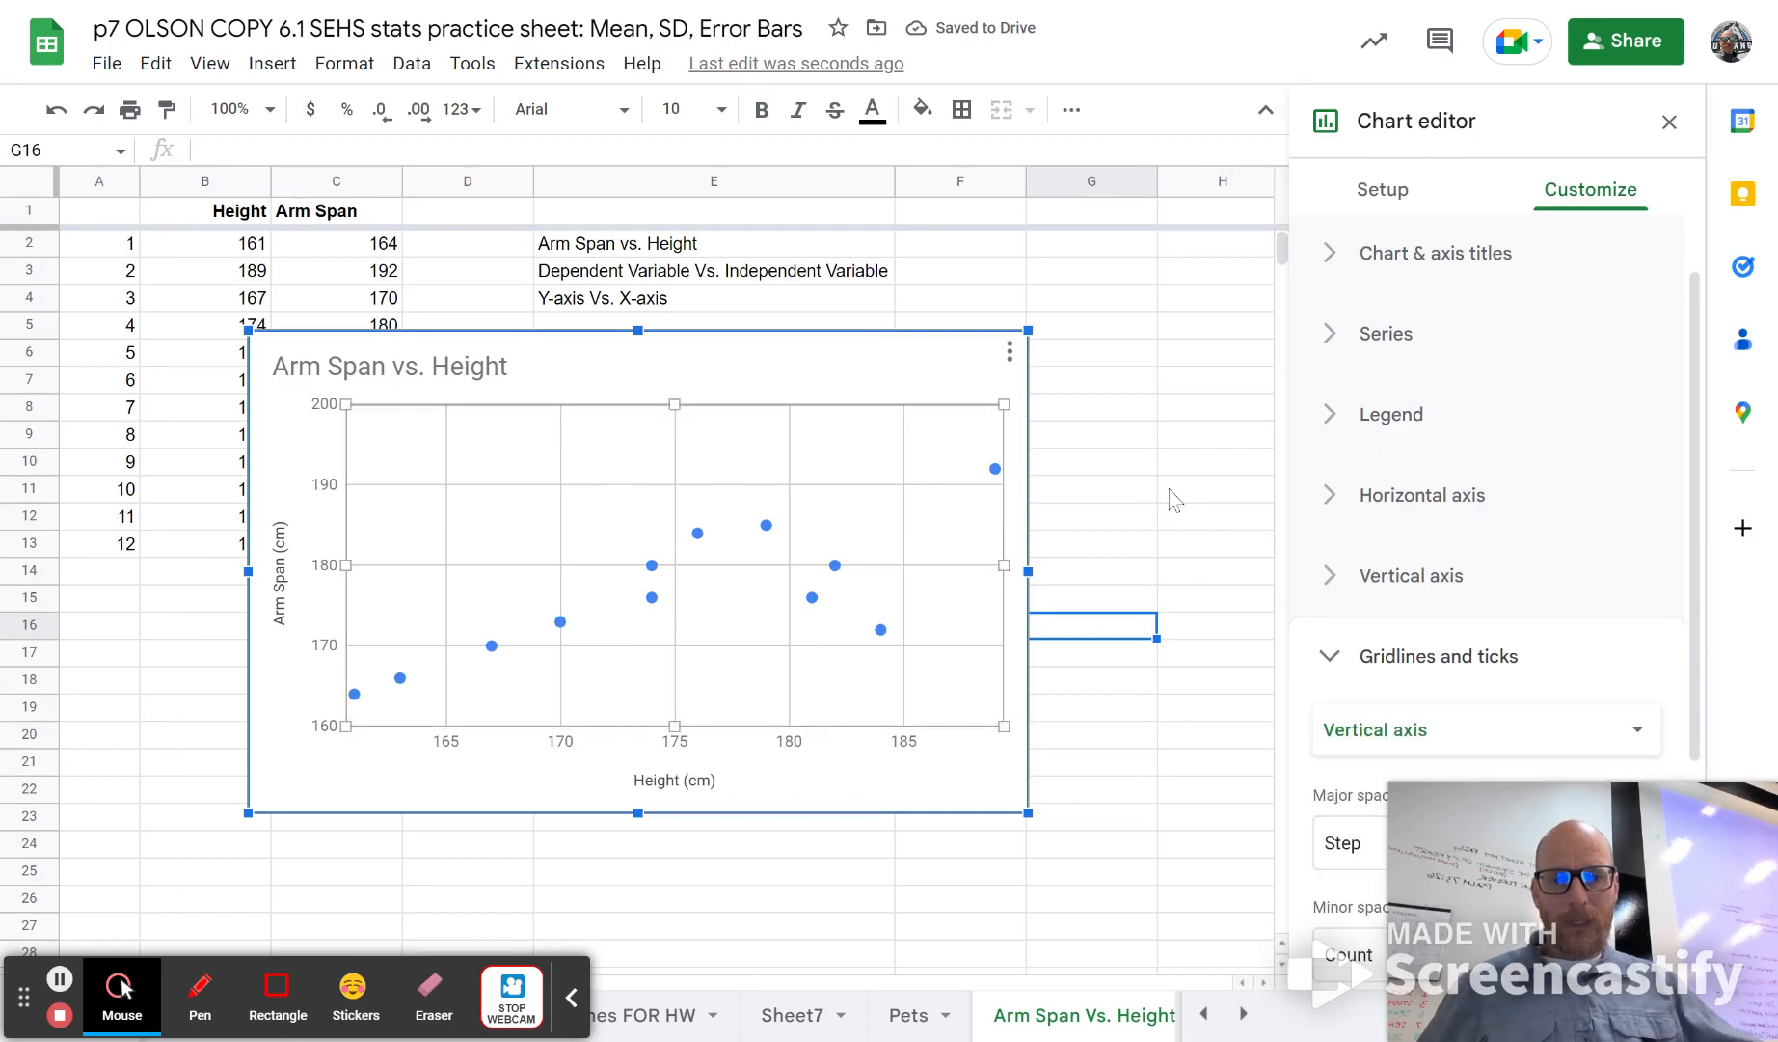
{"action": "left_click", "coordinate": [1386, 339]}
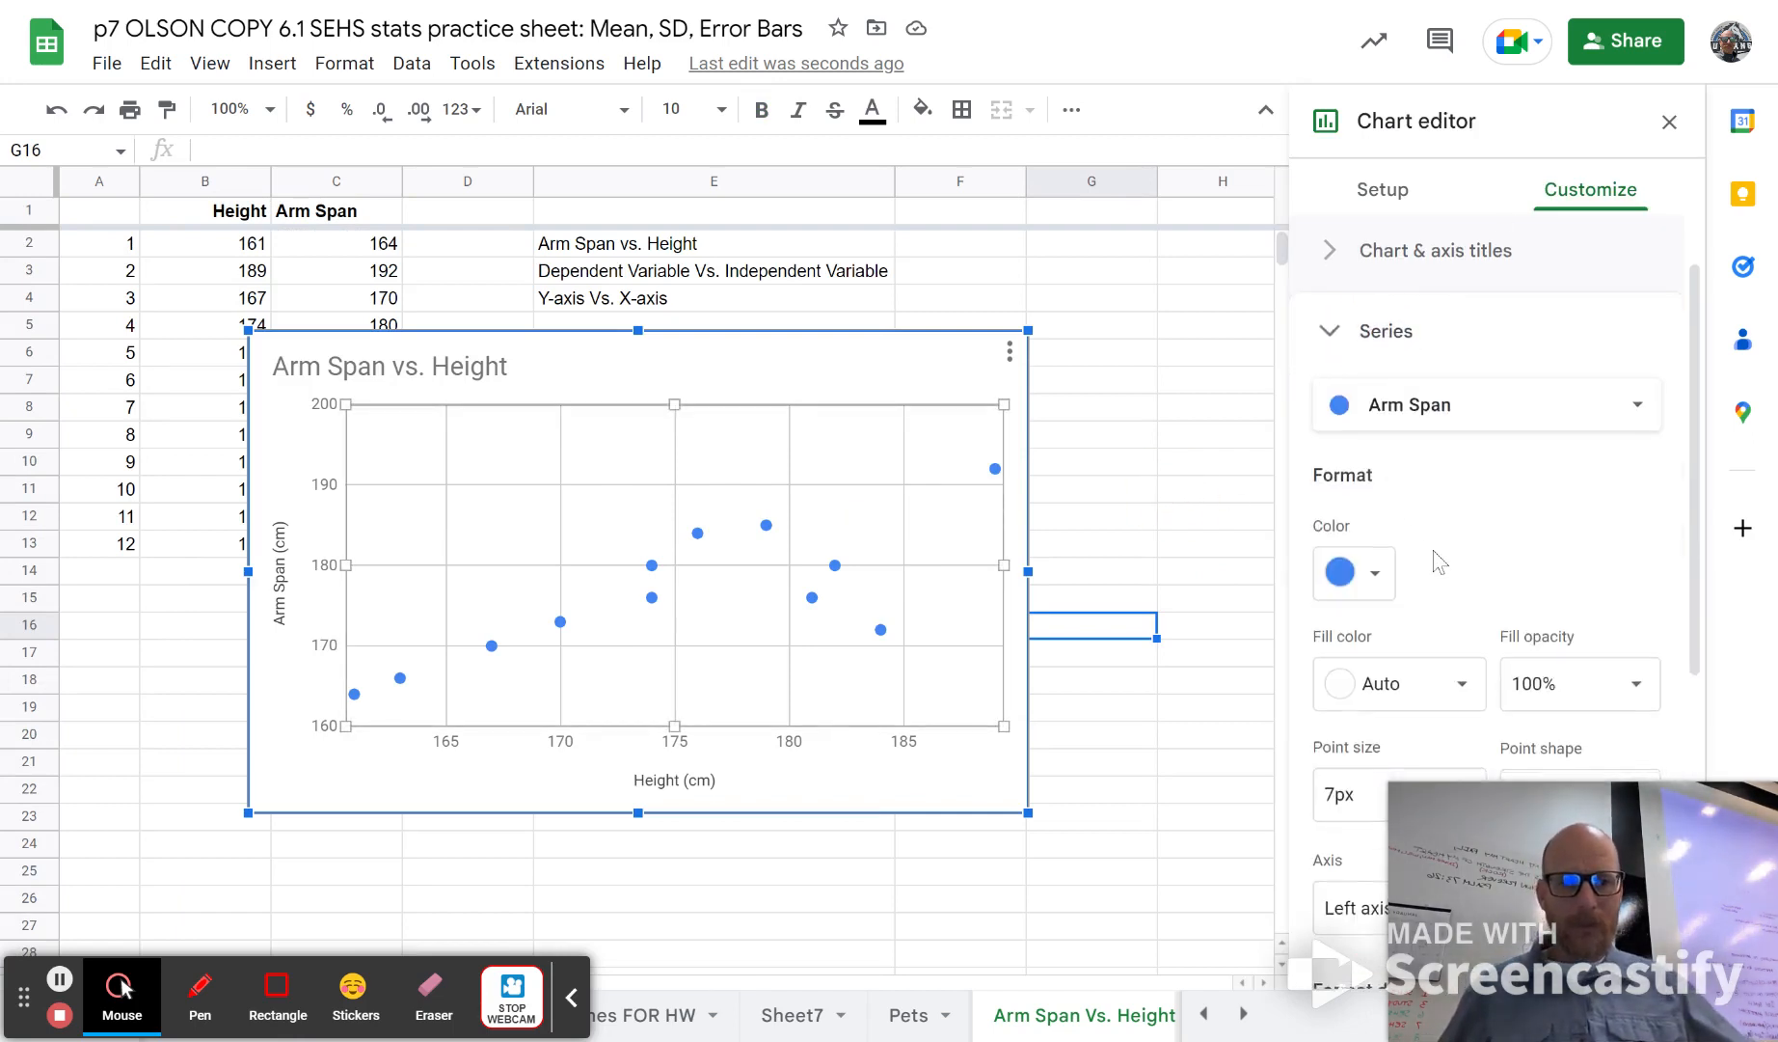
{"action": "scroll", "coordinate": [1441, 556], "scroll_direction": "down", "scroll_amount": 5}
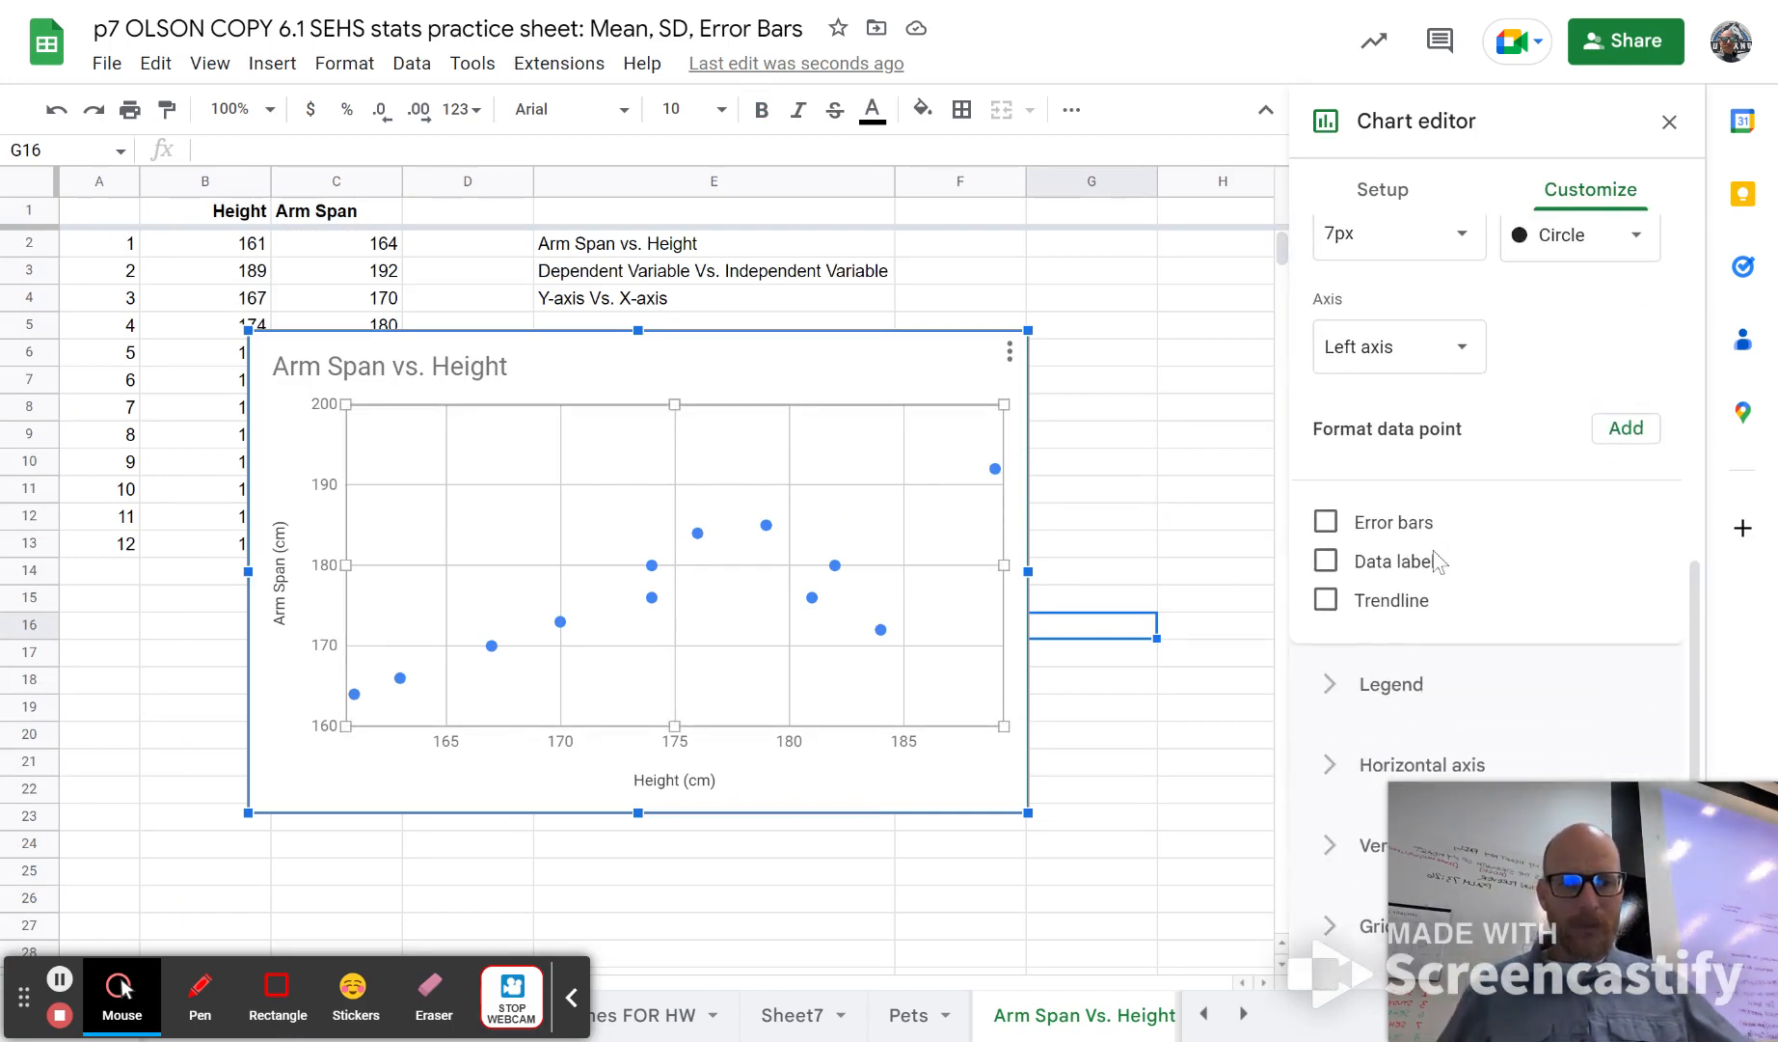
{"action": "left_click", "coordinate": [1326, 596]}
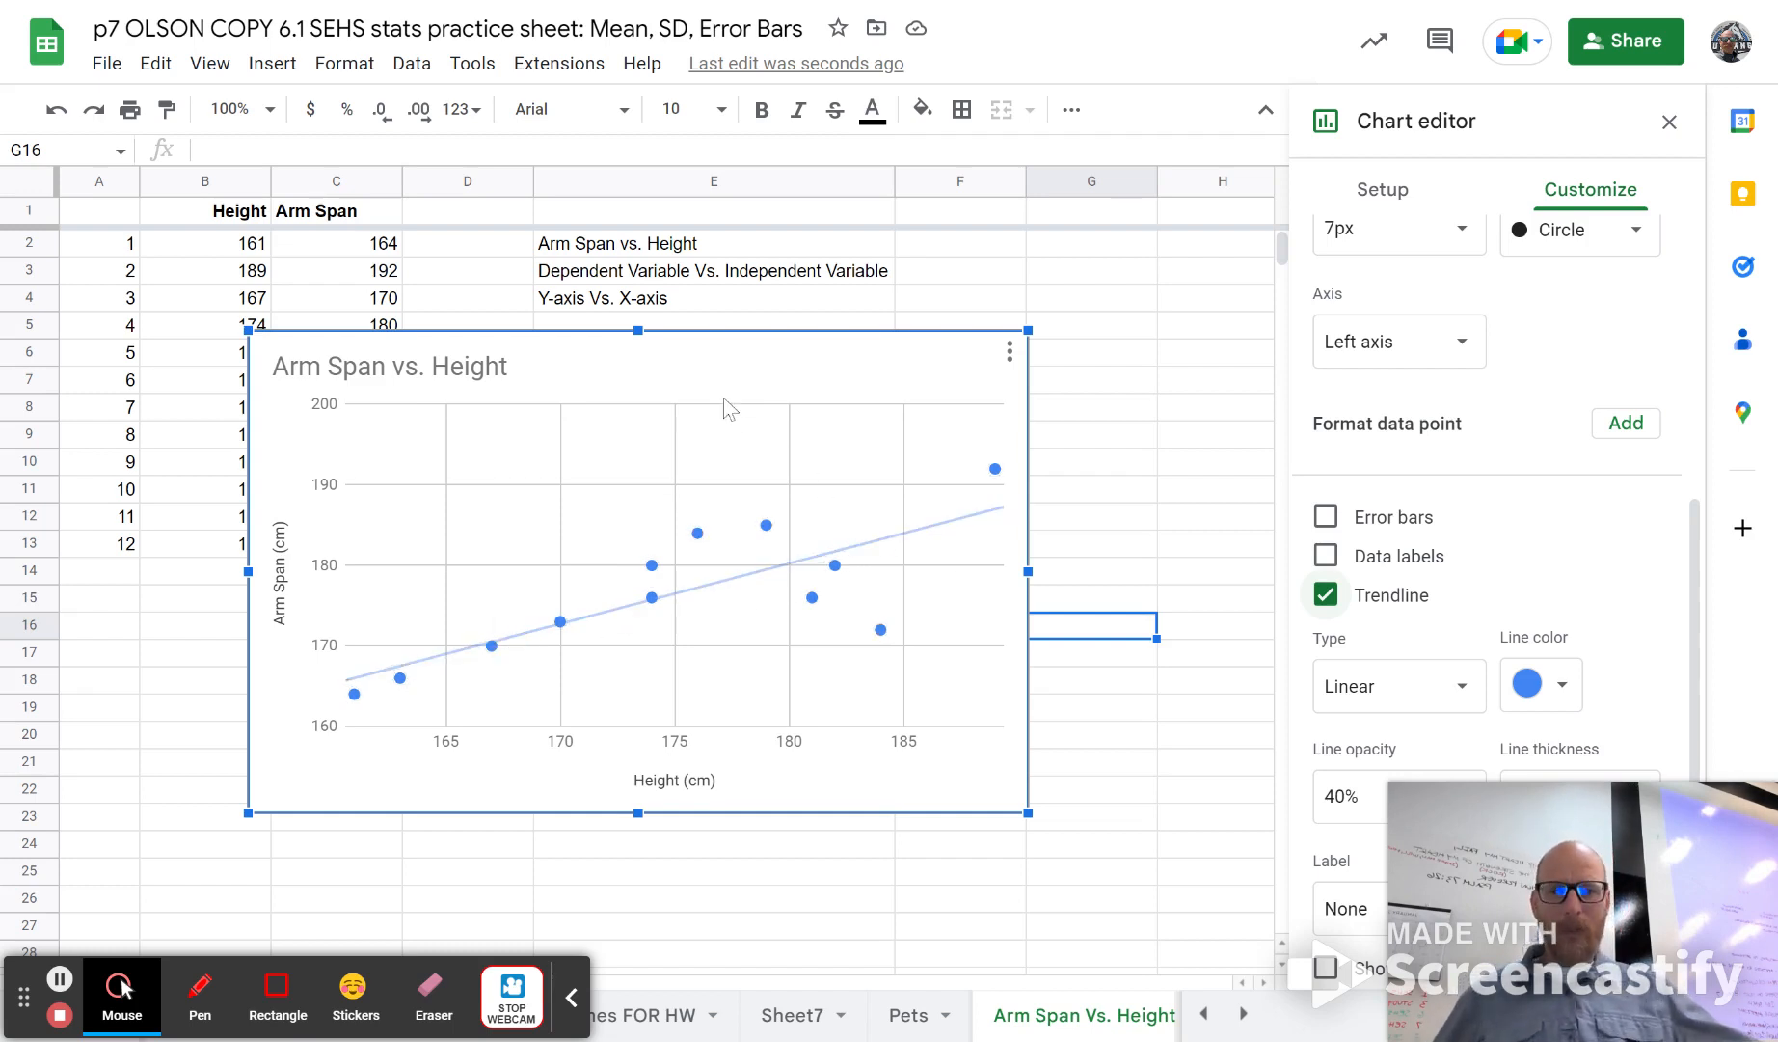
{"action": "left_click_drag", "start_coordinate": [684, 394], "coordinate": [881, 398]}
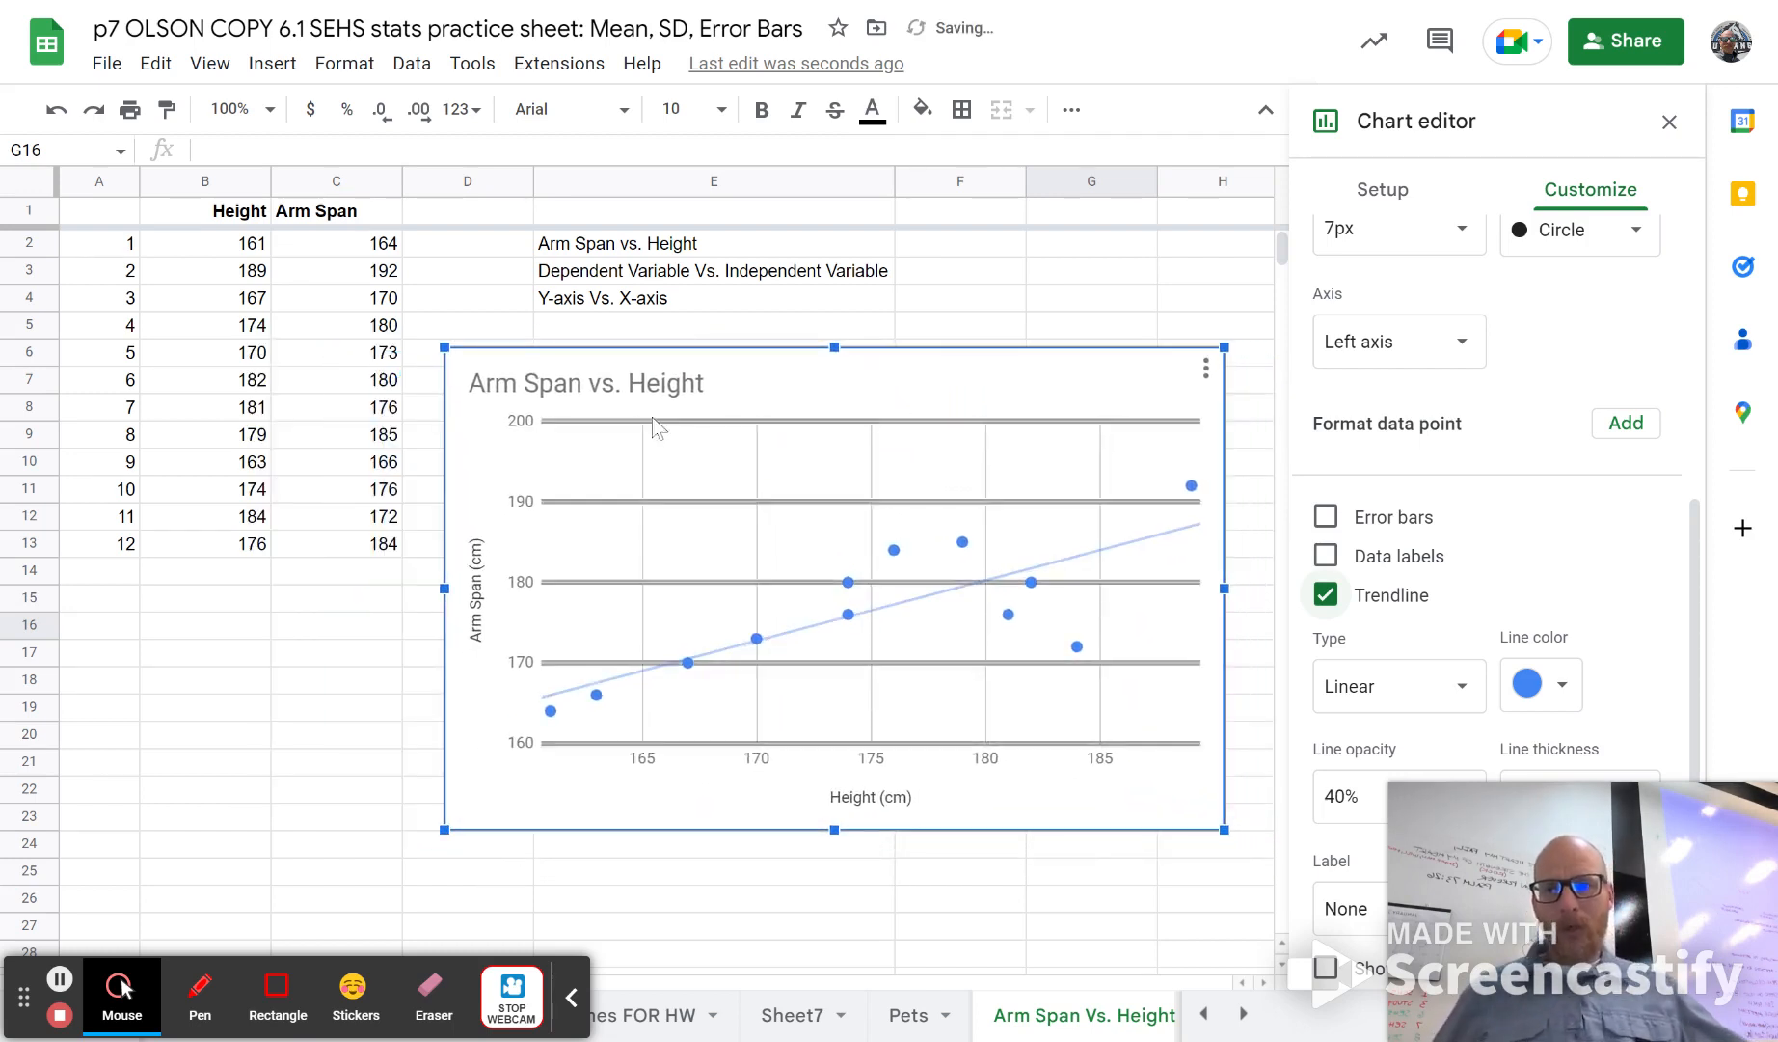